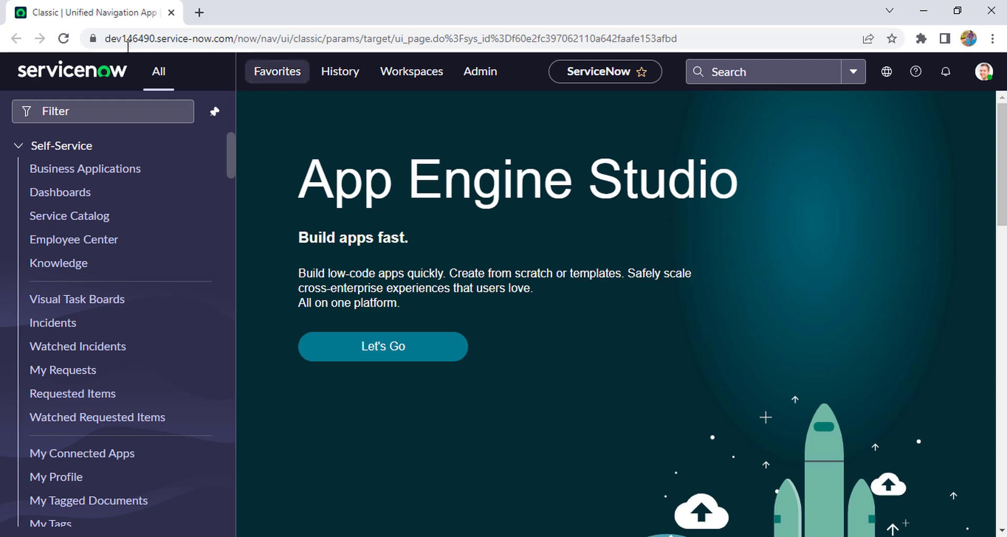
Open the instance's Service Portal at /sp in a duplicated browser tab and dismiss the Employee Center banner
{"action": "right_click", "coordinate": [82, 21]}
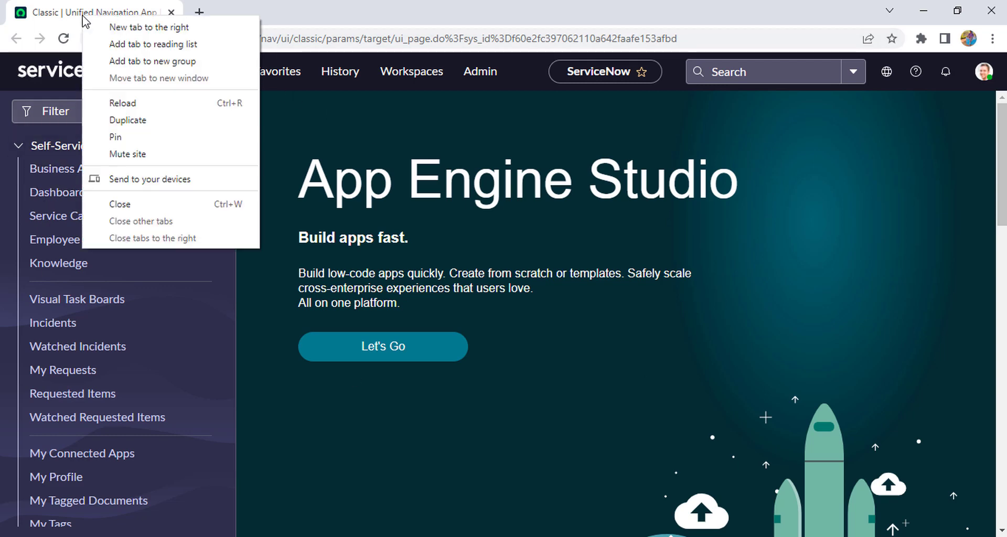
{"action": "left_click", "coordinate": [147, 126]}
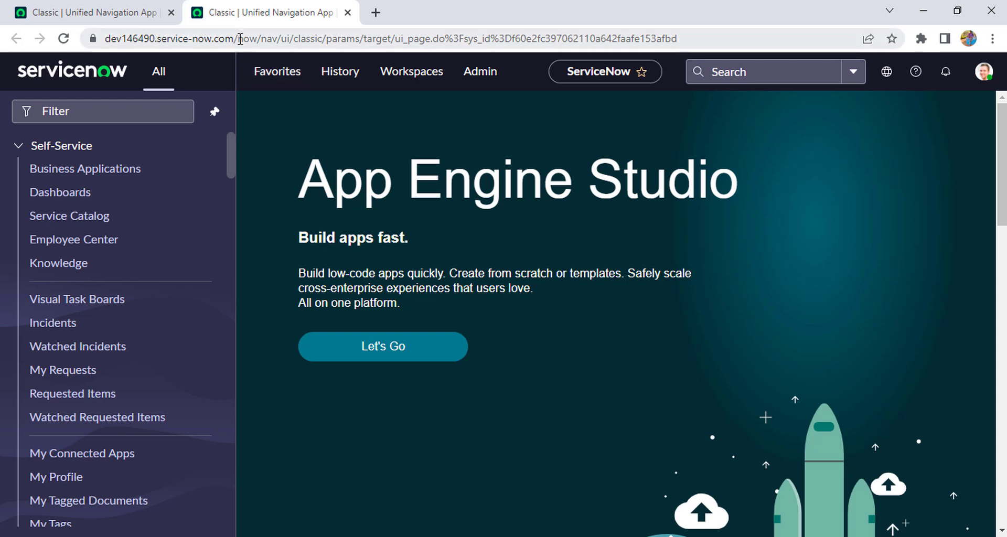
{"action": "left_click_drag", "start_coordinate": [238, 40], "coordinate": [712, 44]}
{"action": "type", "text": "service-now.com/s"}
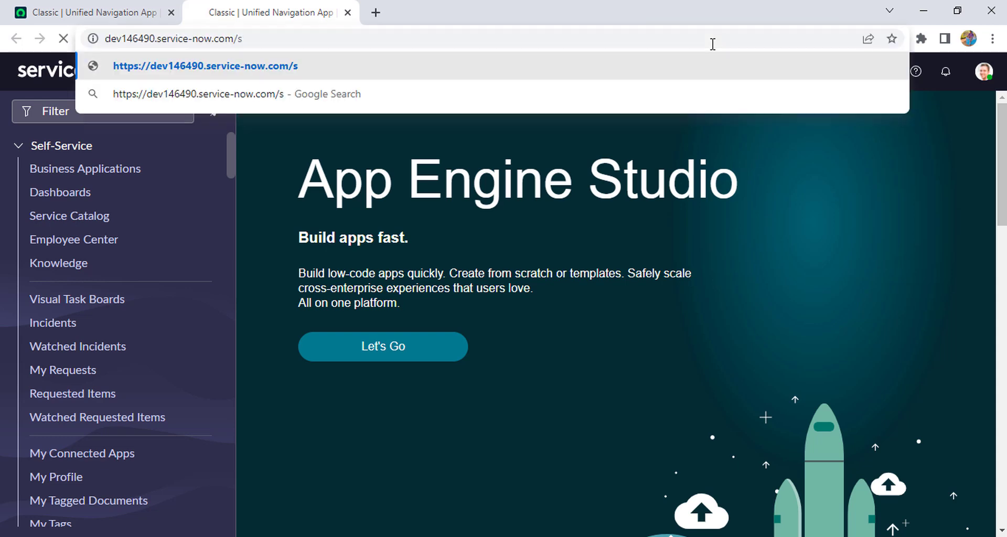
{"action": "key", "text": "Return"}
{"action": "left_click", "coordinate": [284, 38]}
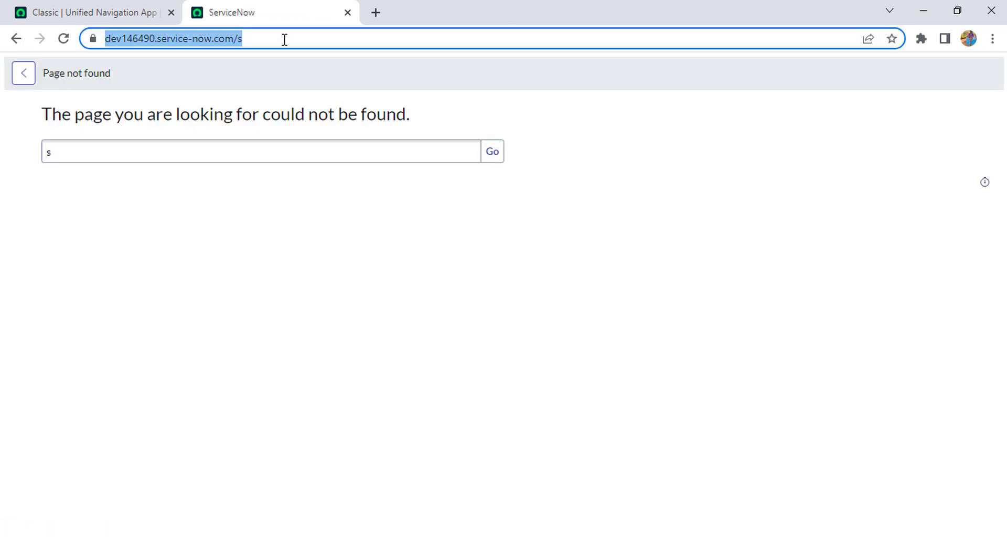
{"action": "double_click", "coordinate": [285, 39]}
{"action": "type", "text": "ps://"}
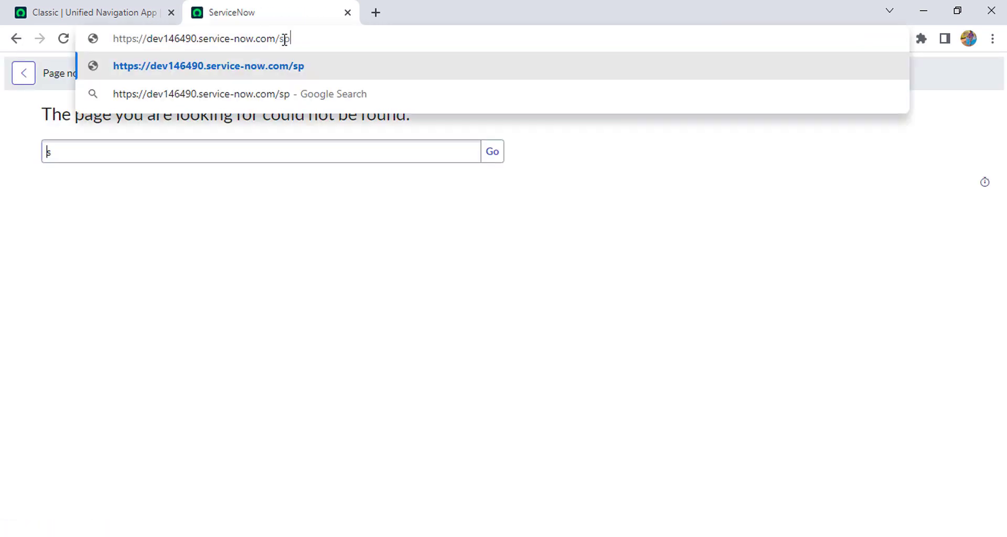
{"action": "key", "text": "Return"}
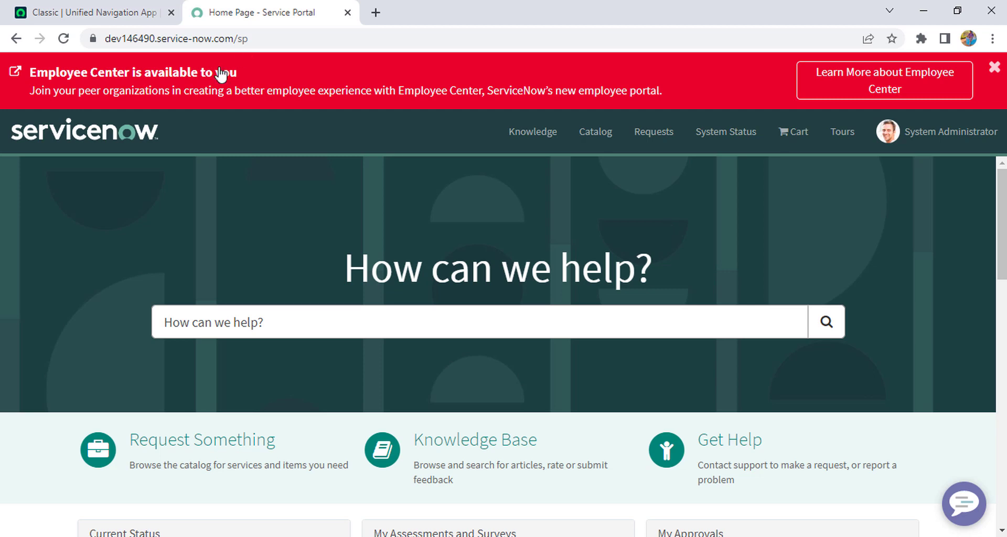
{"action": "left_click", "coordinate": [994, 67]}
Back in the classic interface tab, find and open the Service Portal Announcements list
{"action": "left_click", "coordinate": [103, 12]}
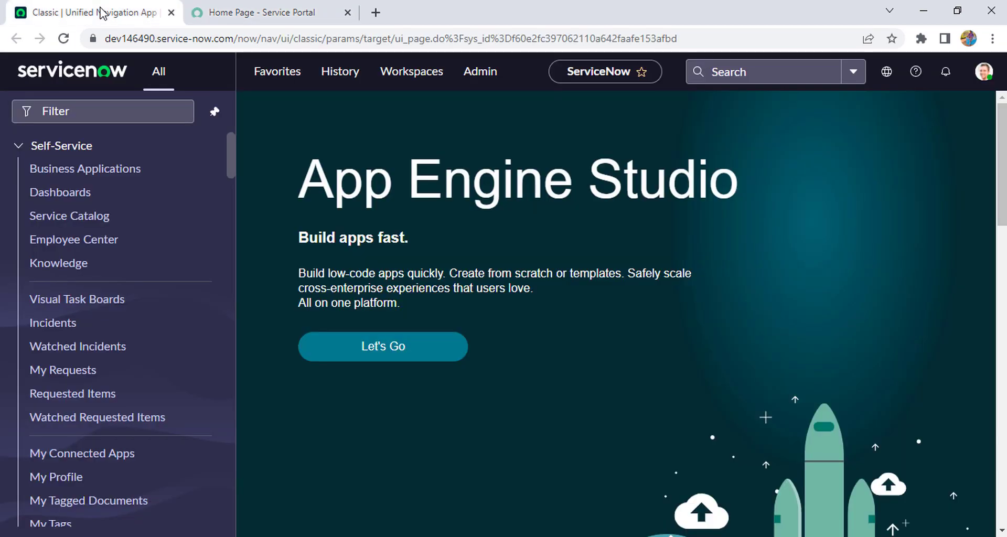
{"action": "left_click", "coordinate": [162, 114]}
{"action": "type", "text": "a"}
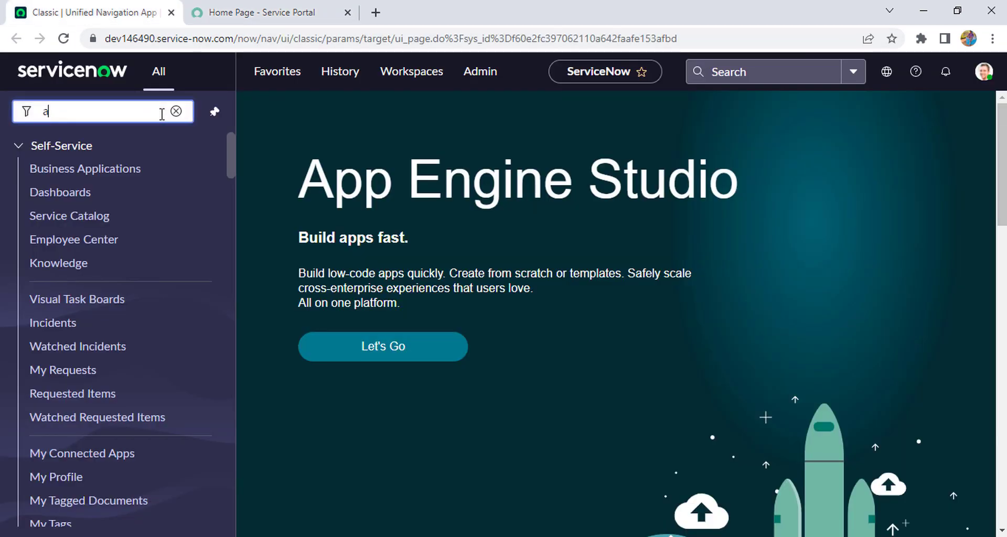
{"action": "type", "text": "ndounc"}
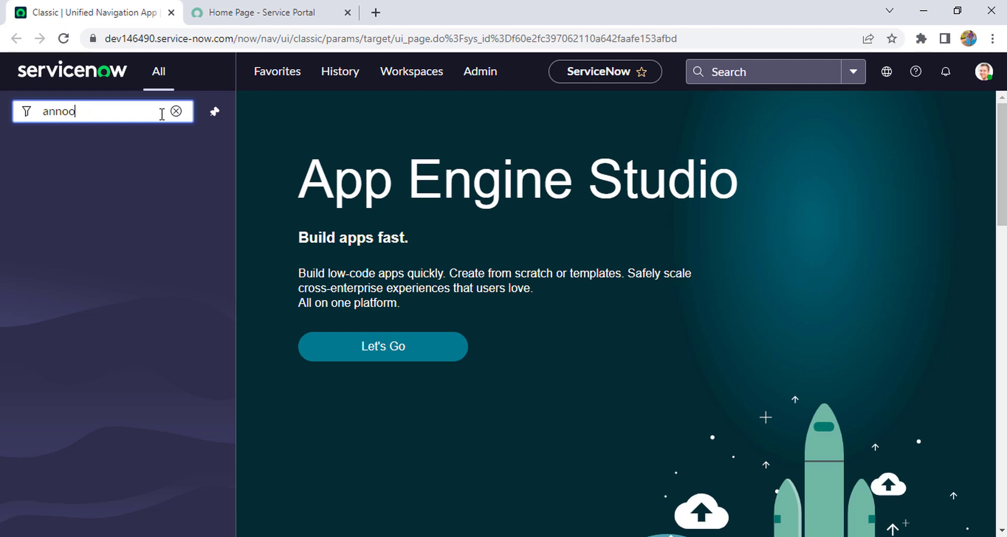
{"action": "key", "text": "BackSpace"}
{"action": "key", "text": "BackSpace"}
{"action": "key", "text": "BackSpace"}
{"action": "key", "text": "BackSpace"}
{"action": "type", "text": "ounce"}
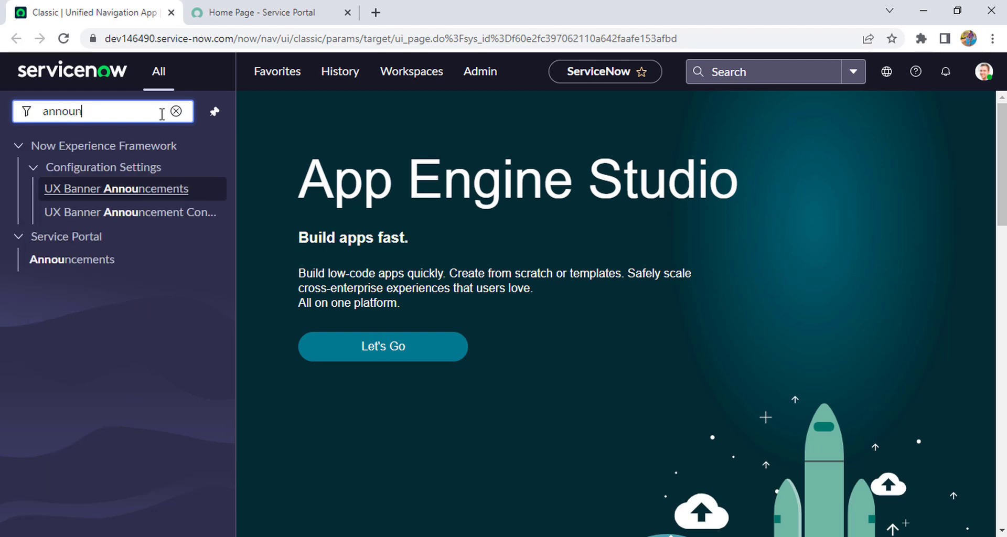
{"action": "left_click", "coordinate": [99, 260]}
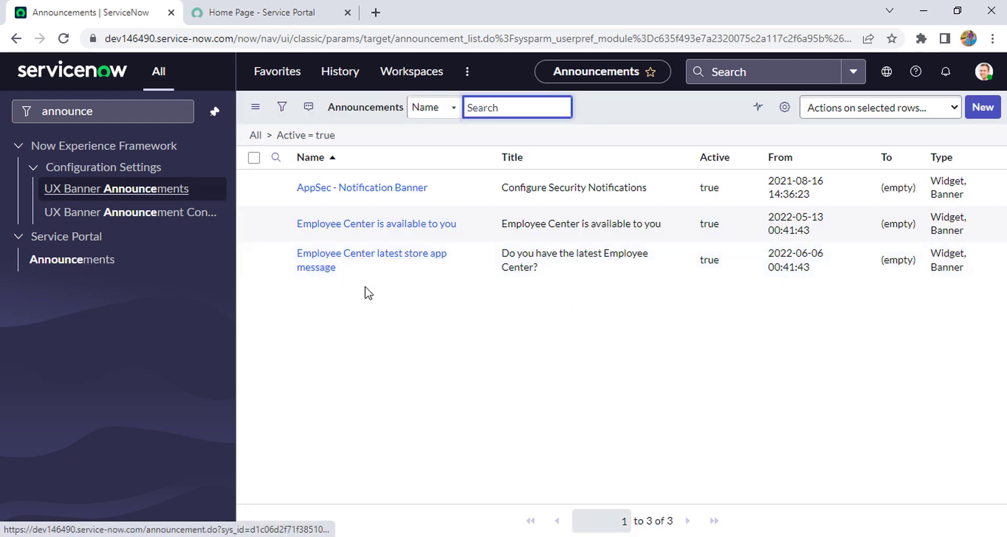
Set Active to false for the "Employee Center is available to you" announcement
{"action": "left_click", "coordinate": [727, 231]}
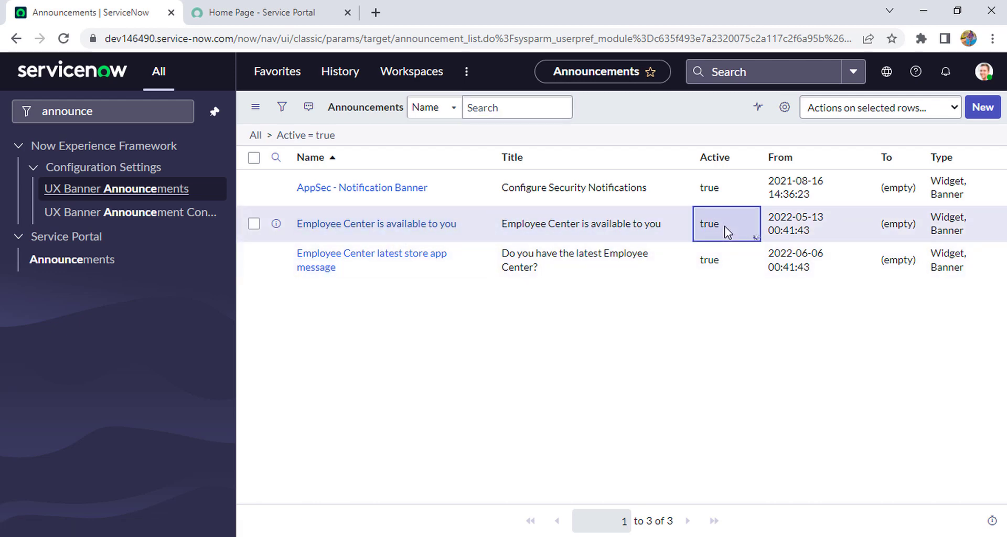
{"action": "double_click", "coordinate": [726, 233]}
{"action": "left_click", "coordinate": [721, 224]}
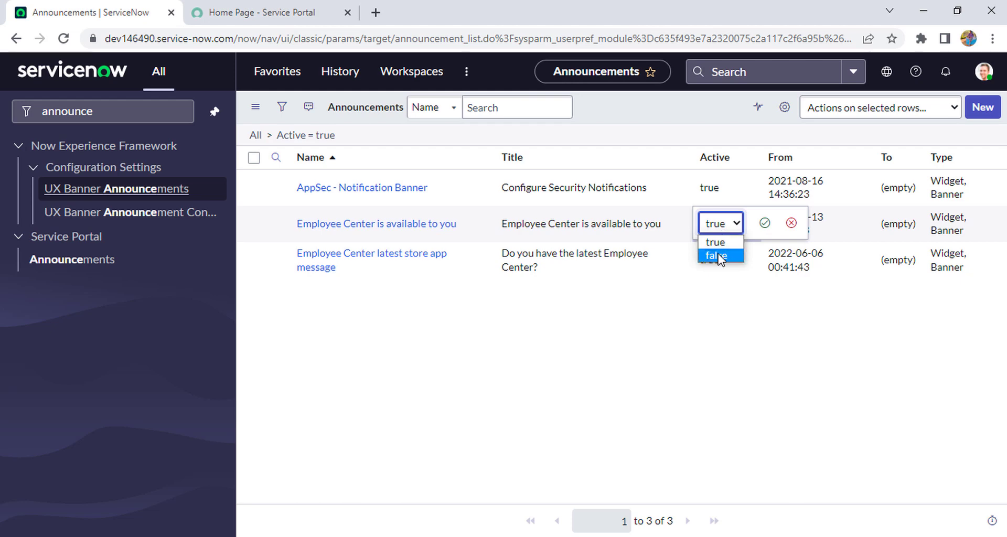
{"action": "left_click", "coordinate": [732, 251]}
{"action": "left_click", "coordinate": [765, 223]}
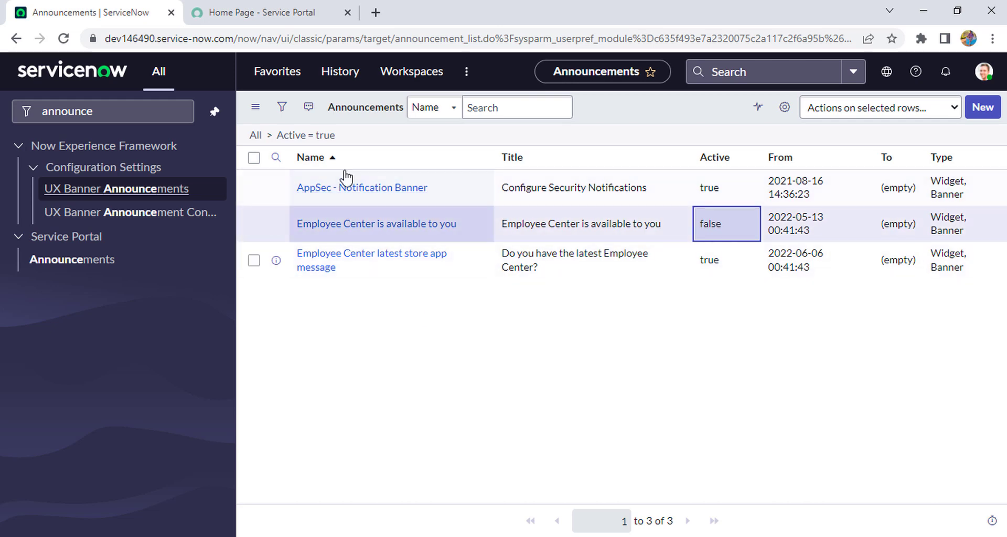
{"action": "right_click", "coordinate": [80, 19]}
{"action": "left_click", "coordinate": [387, 129]}
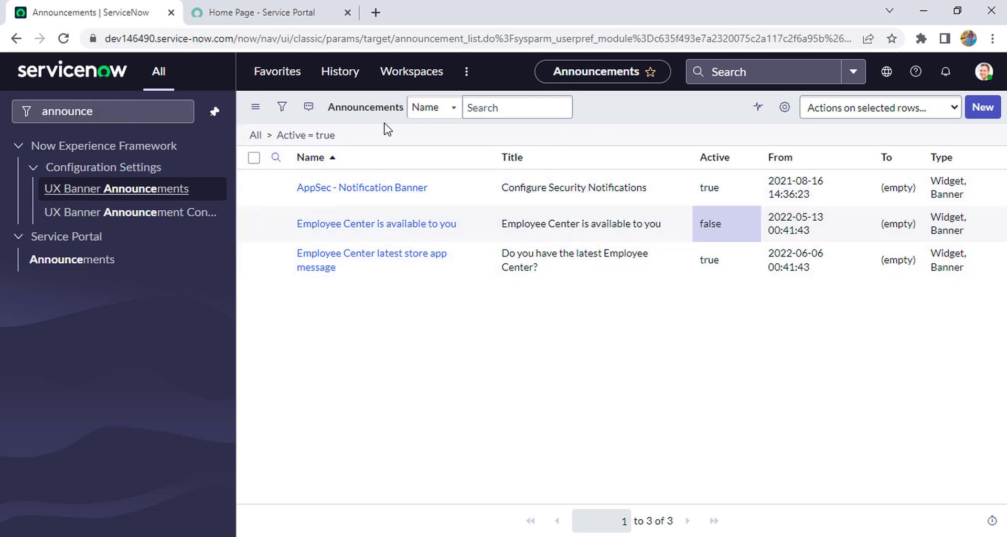
Find the Business Rules list under System Definition and start a new business rule record
{"action": "left_click", "coordinate": [123, 106]}
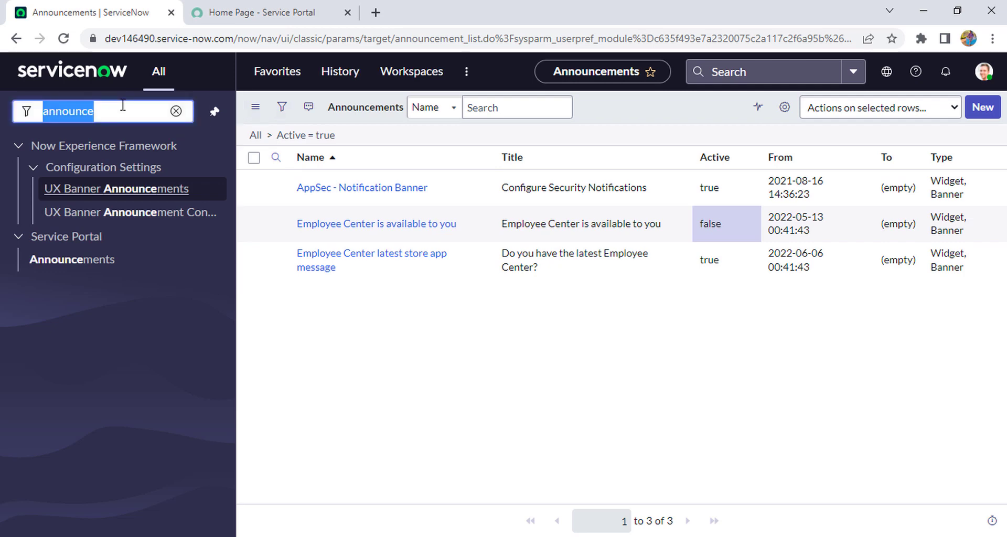
{"action": "type", "text": "busines"}
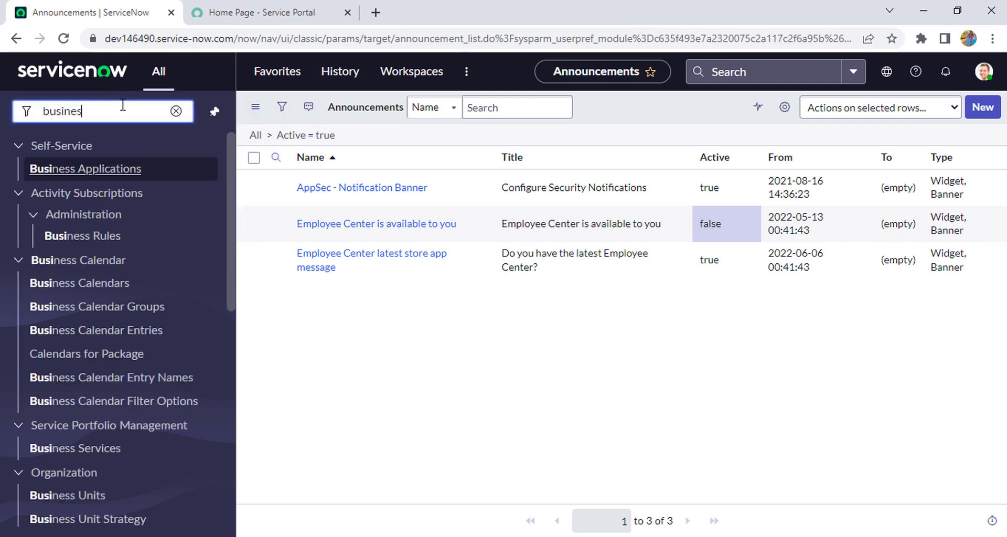
{"action": "type", "text": "s rul"}
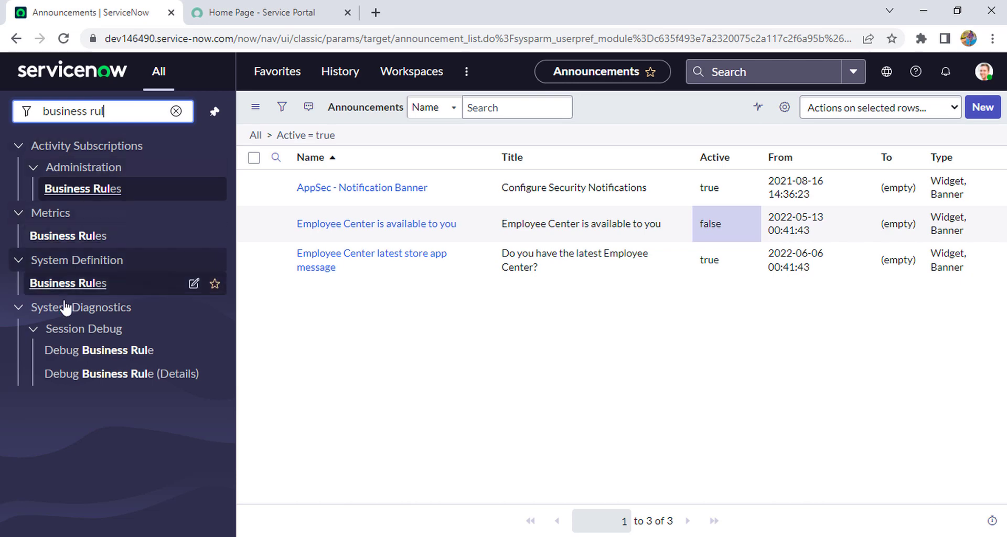
{"action": "left_click", "coordinate": [78, 283]}
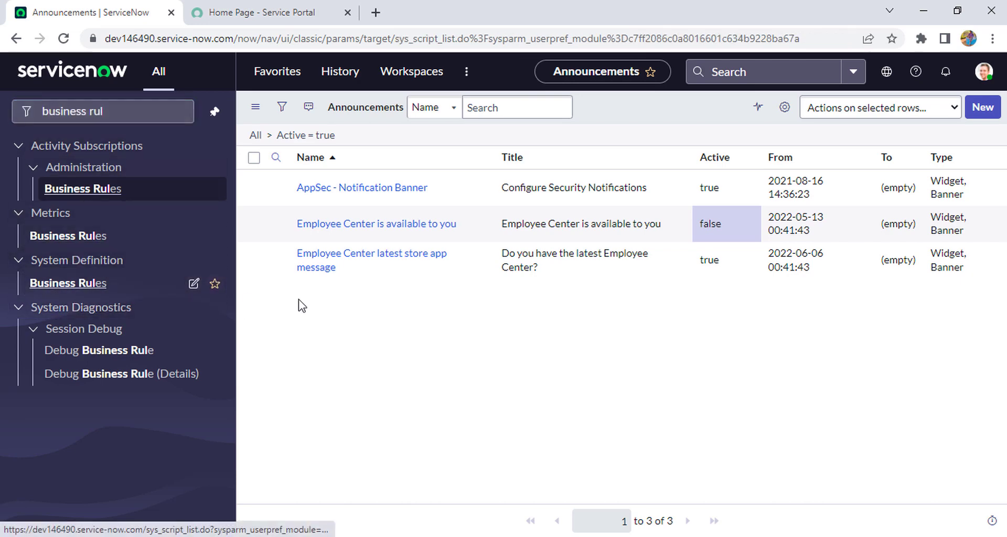
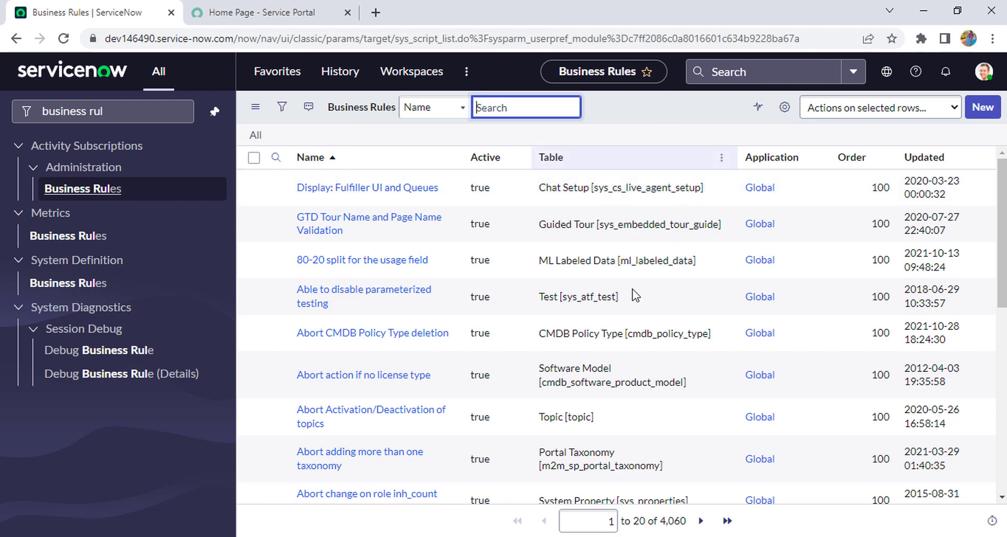
{"action": "left_click", "coordinate": [987, 108]}
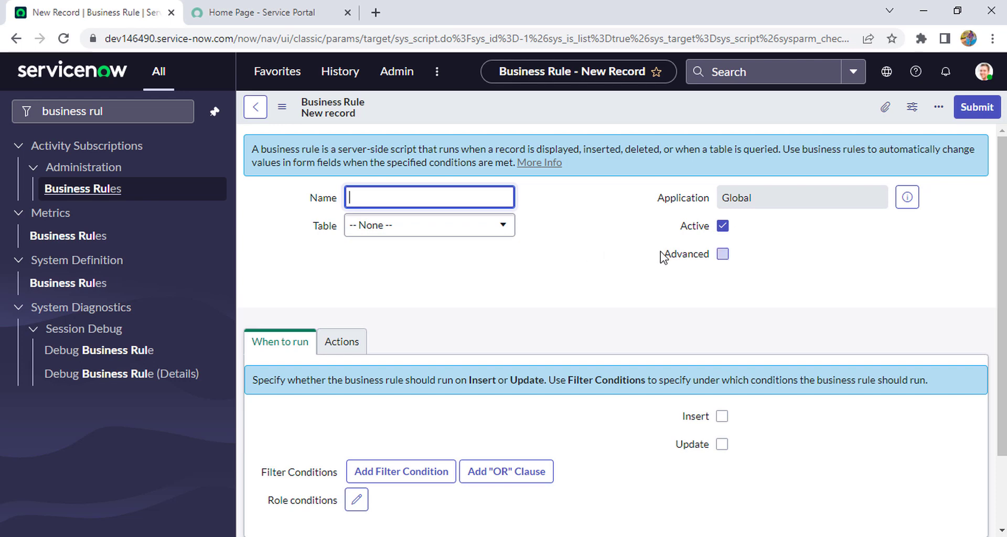
Enable Advanced for the business rule, name it "create P1 announcement" and set its table to Incident [incident]
{"action": "left_click", "coordinate": [723, 255]}
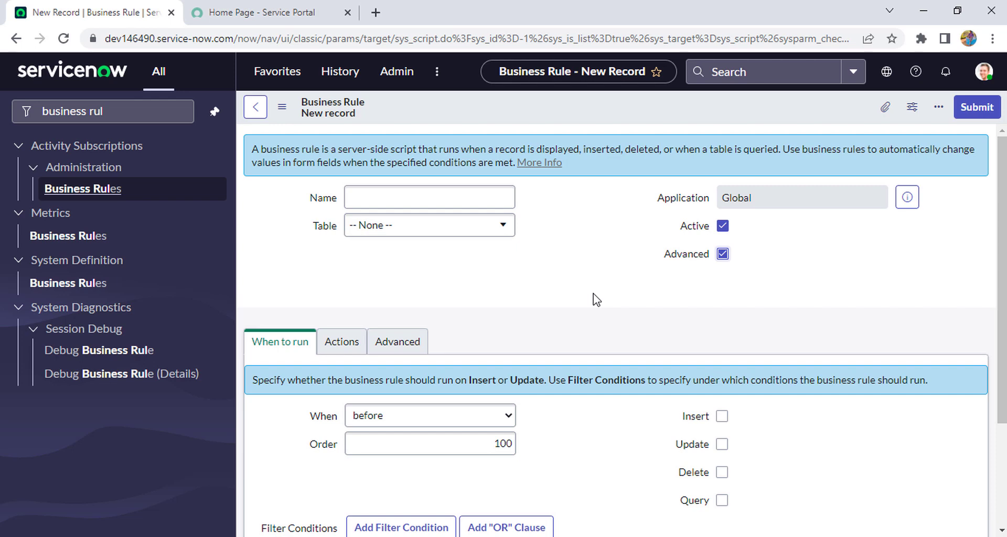
{"action": "left_click", "coordinate": [467, 195]}
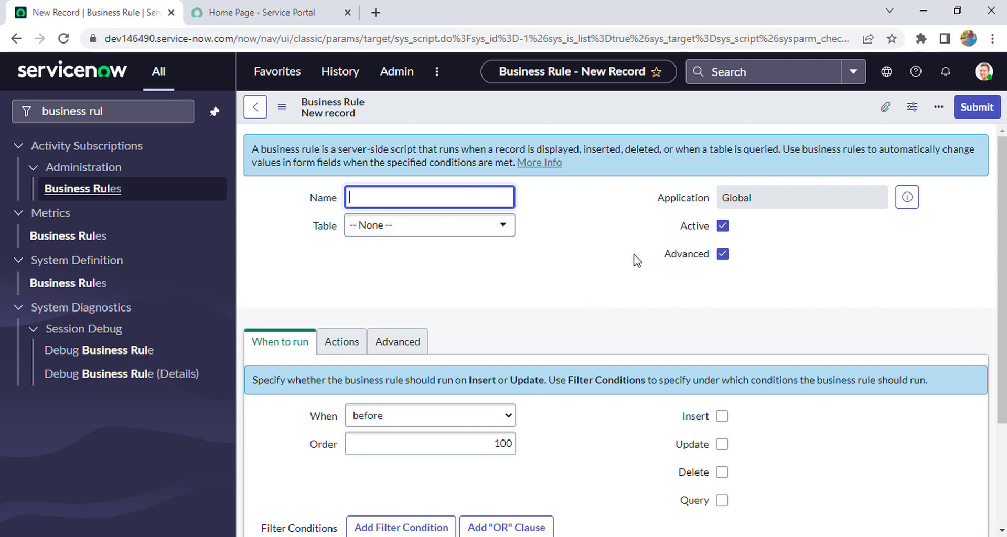
{"action": "type", "text": "cree"}
{"action": "type", "text": "te P1 announcement"}
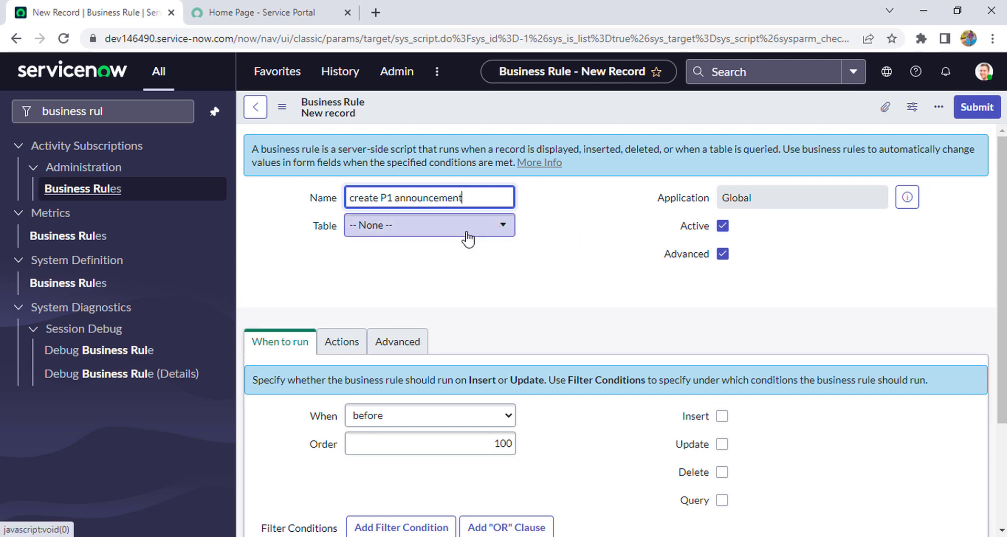
{"action": "left_click", "coordinate": [440, 232]}
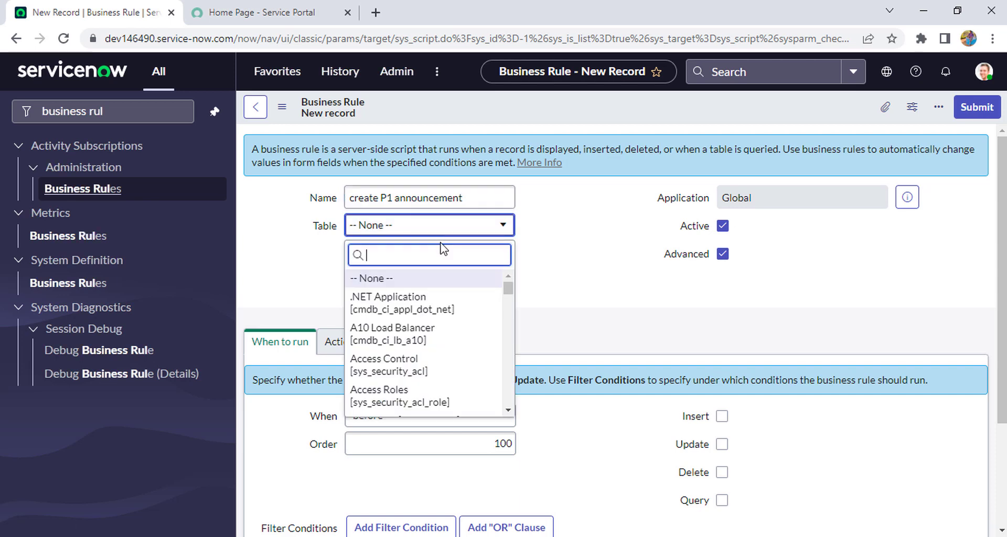
{"action": "type", "text": "incident"}
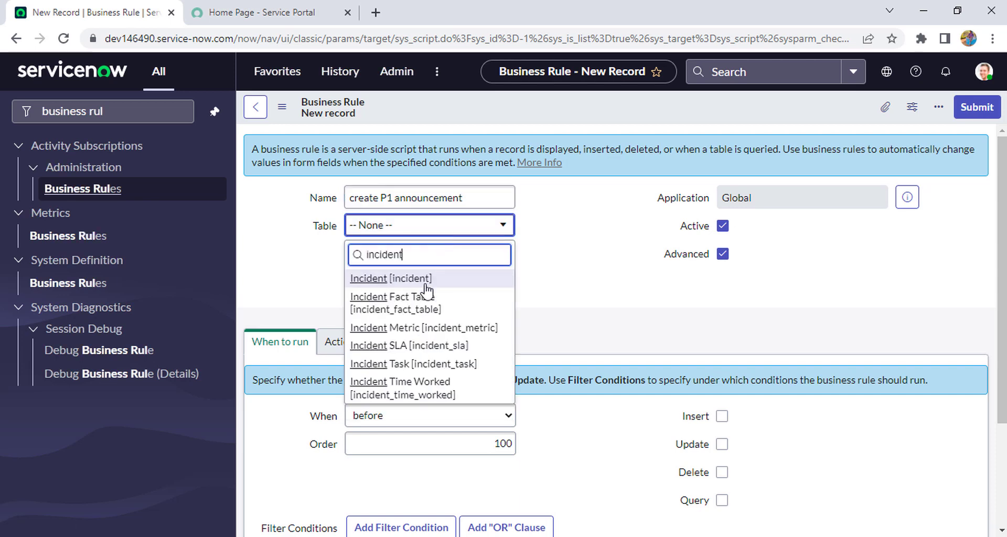
{"action": "left_click", "coordinate": [410, 284]}
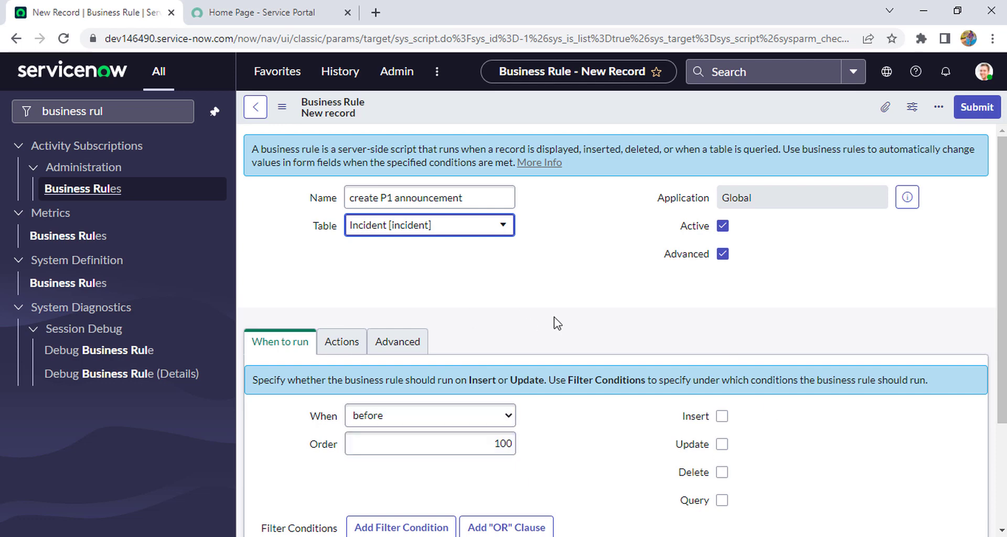
Configure the business rule to run after both Insert and Update
{"action": "scroll", "coordinate": [493, 321], "scroll_direction": "down", "scroll_amount": 3}
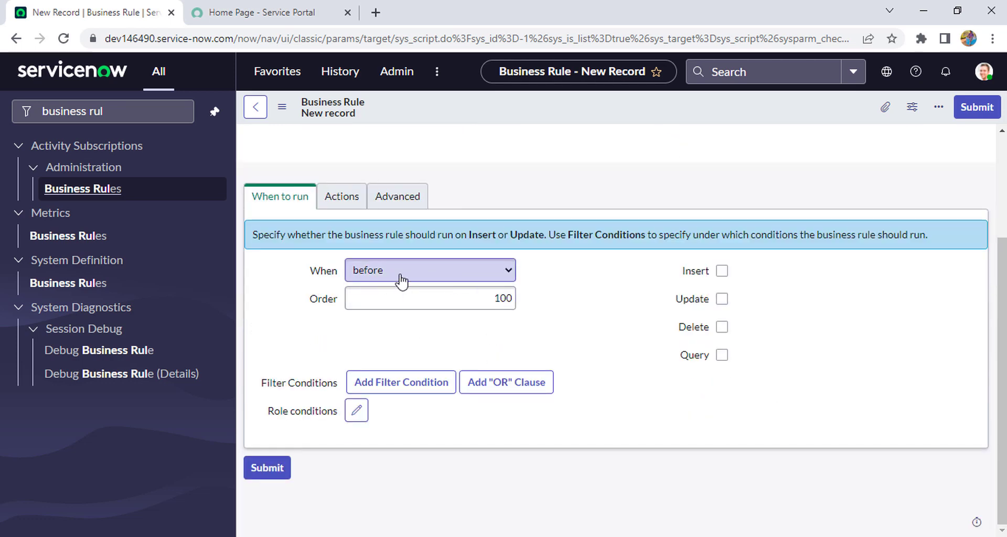
{"action": "left_click", "coordinate": [468, 272]}
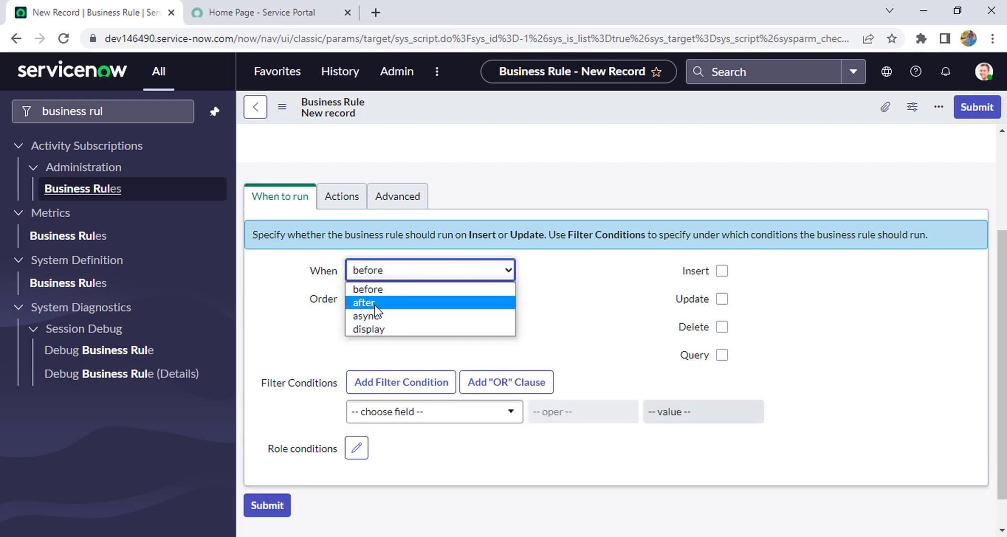
{"action": "left_click", "coordinate": [367, 302]}
{"action": "left_click", "coordinate": [722, 271]}
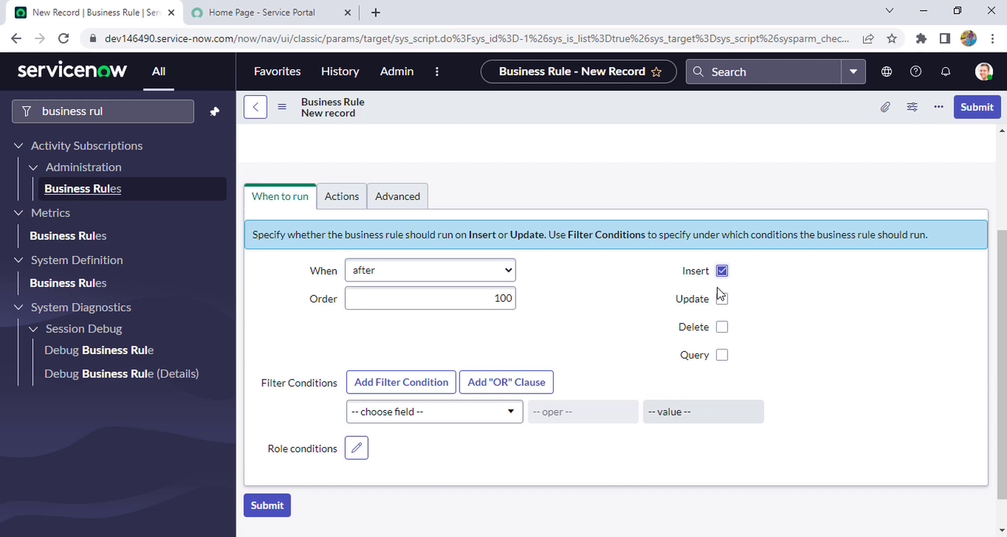
{"action": "left_click", "coordinate": [721, 300]}
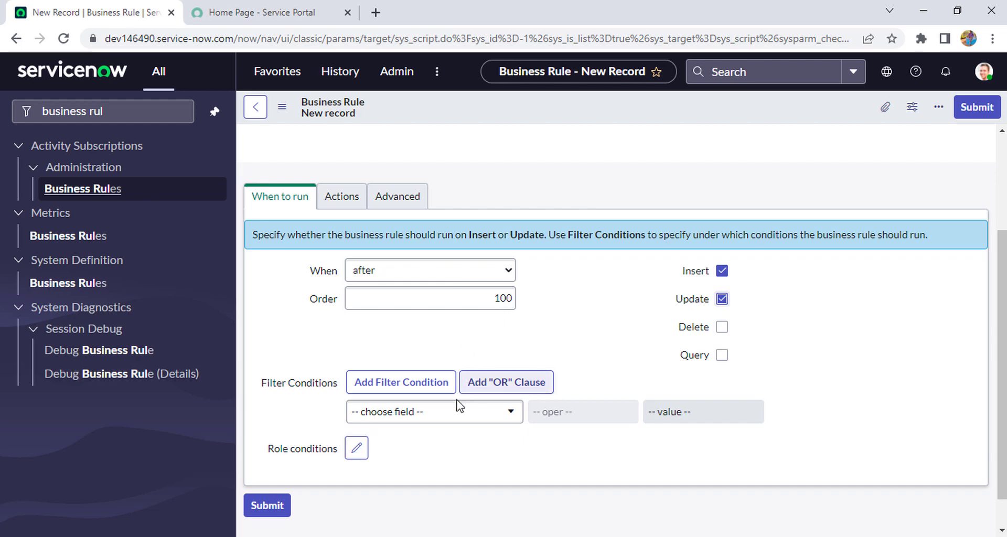
Add the filter condition Priority is 1 - Critical to the business rule, plus an empty AND condition row below it
{"action": "left_click", "coordinate": [476, 414]}
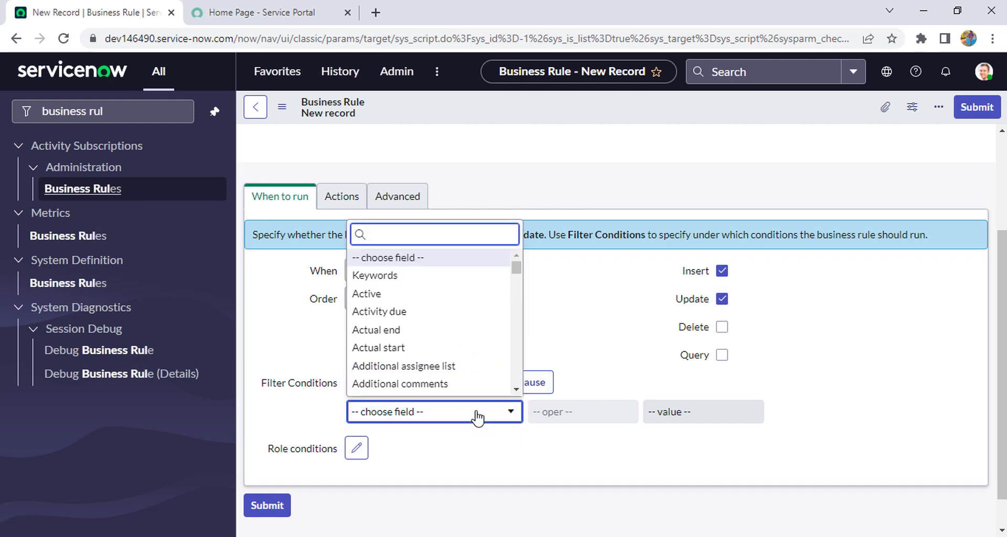
{"action": "type", "text": "pr"}
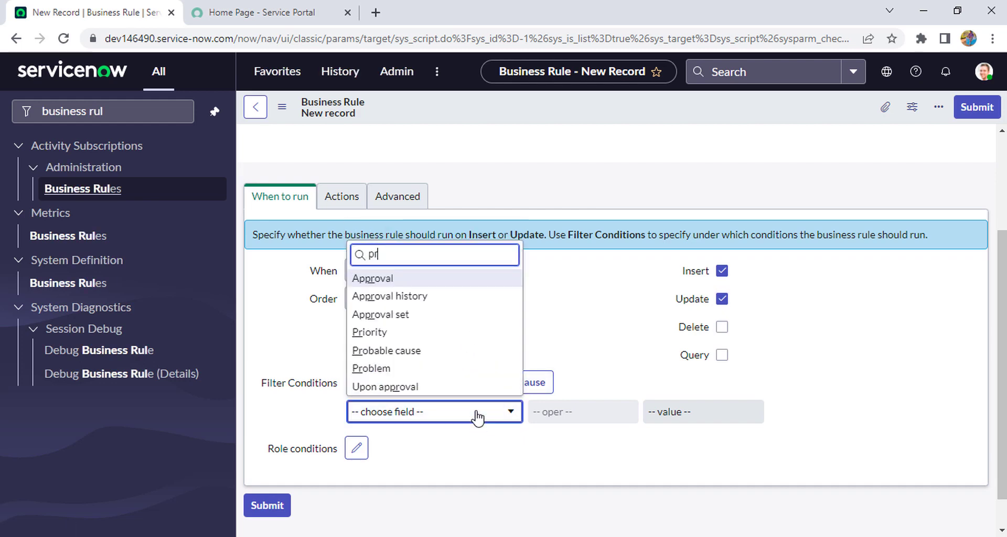
{"action": "type", "text": "io"}
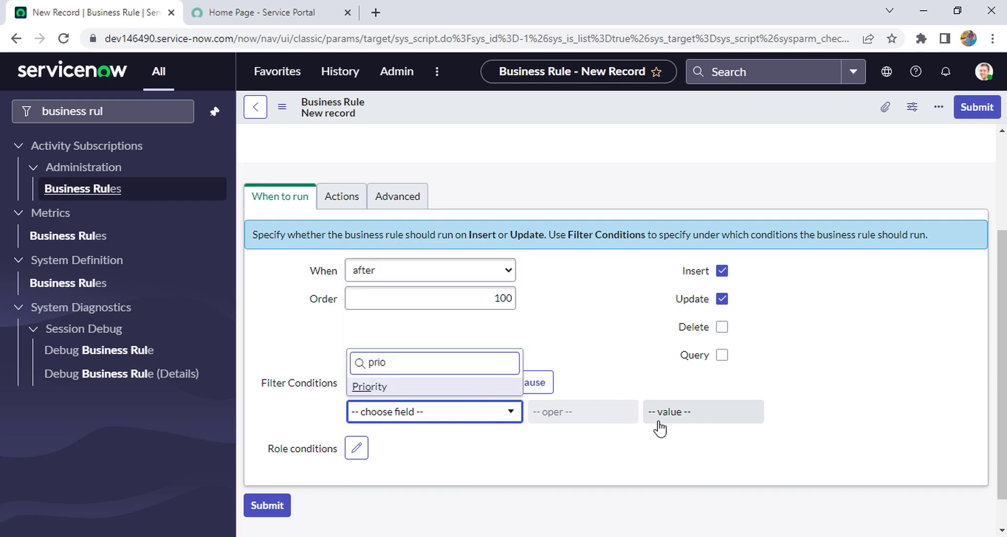
{"action": "key", "text": "Return"}
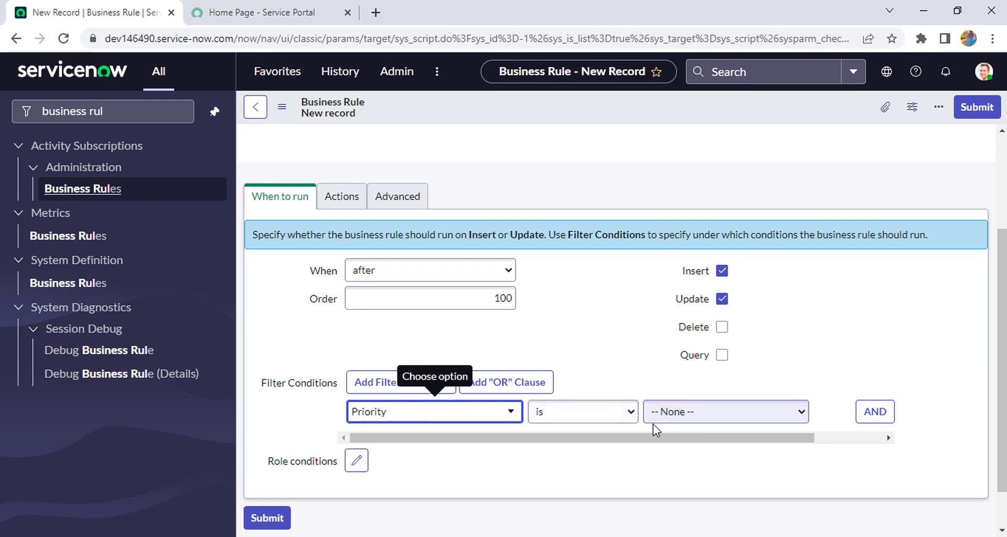
{"action": "left_click", "coordinate": [669, 418]}
{"action": "left_click", "coordinate": [729, 443]}
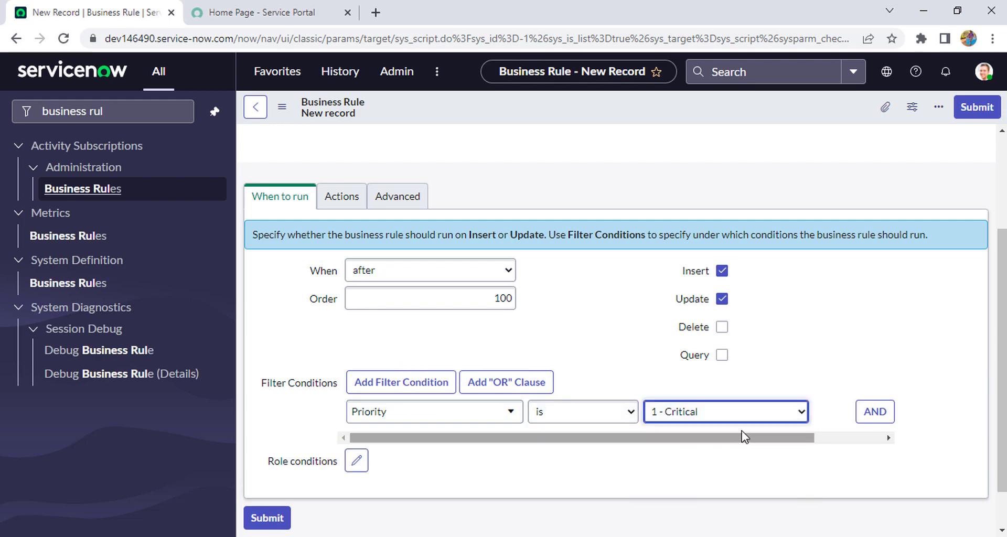
{"action": "left_click", "coordinate": [870, 416]}
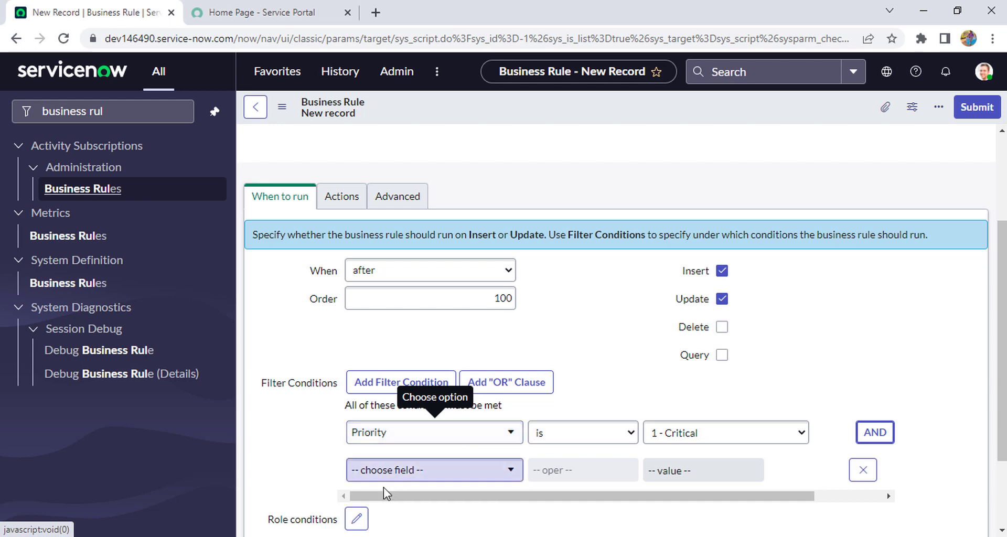
{"action": "left_click_drag", "start_coordinate": [1002, 364], "coordinate": [982, 382]}
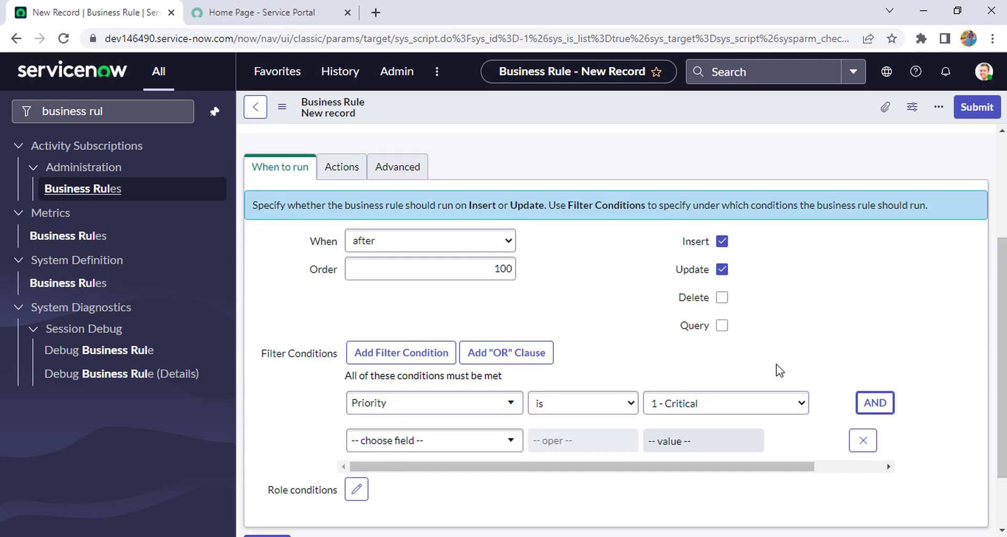
Duplicate the business rule's browser tab and open the Groups list under User Administration in the copy
{"action": "right_click", "coordinate": [104, 18]}
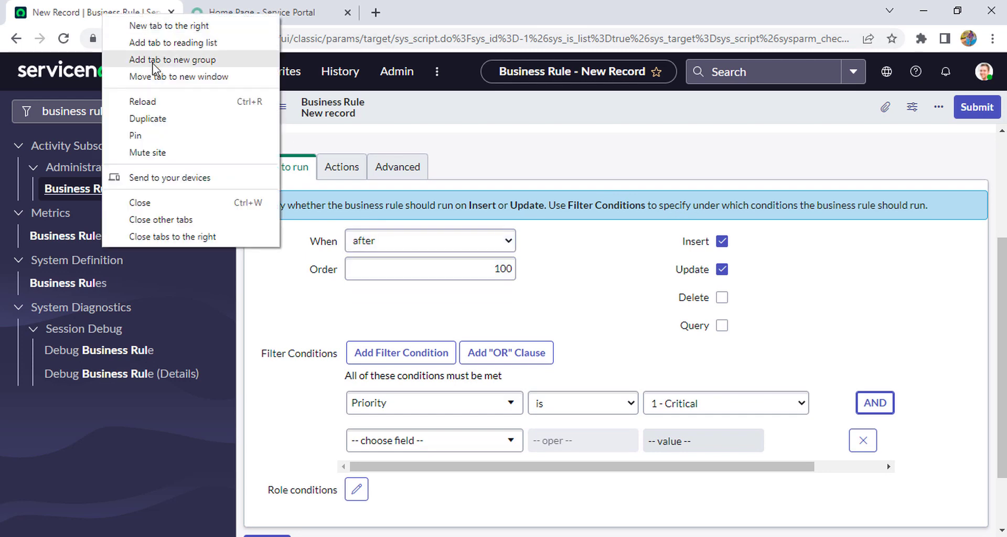
{"action": "left_click", "coordinate": [149, 116]}
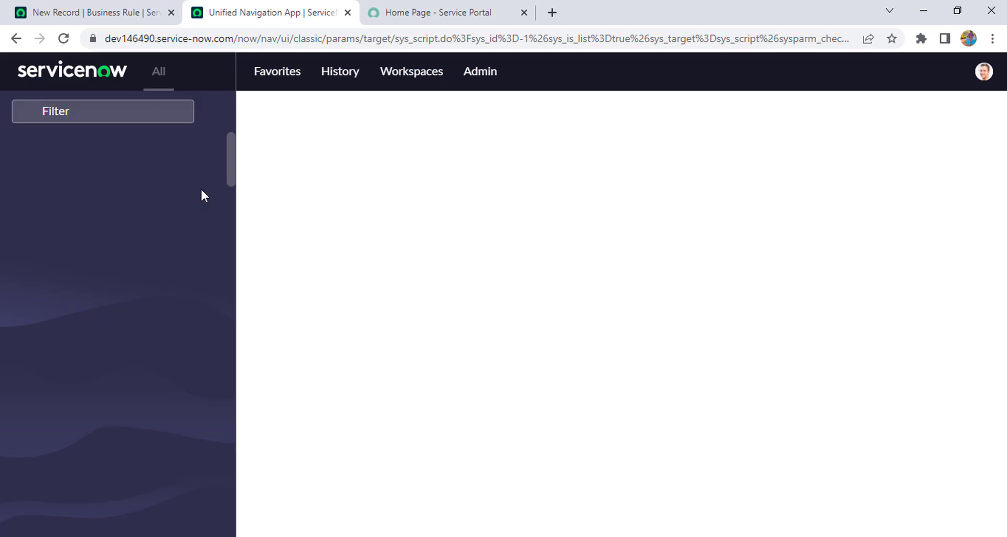
{"action": "left_click", "coordinate": [138, 107]}
{"action": "type", "text": "user admin"}
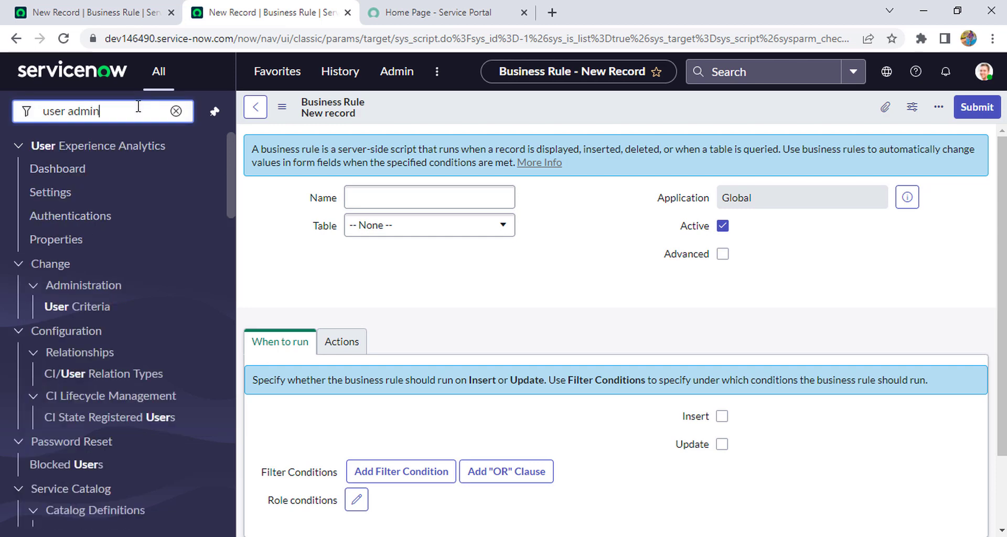
{"action": "left_click", "coordinate": [53, 217]}
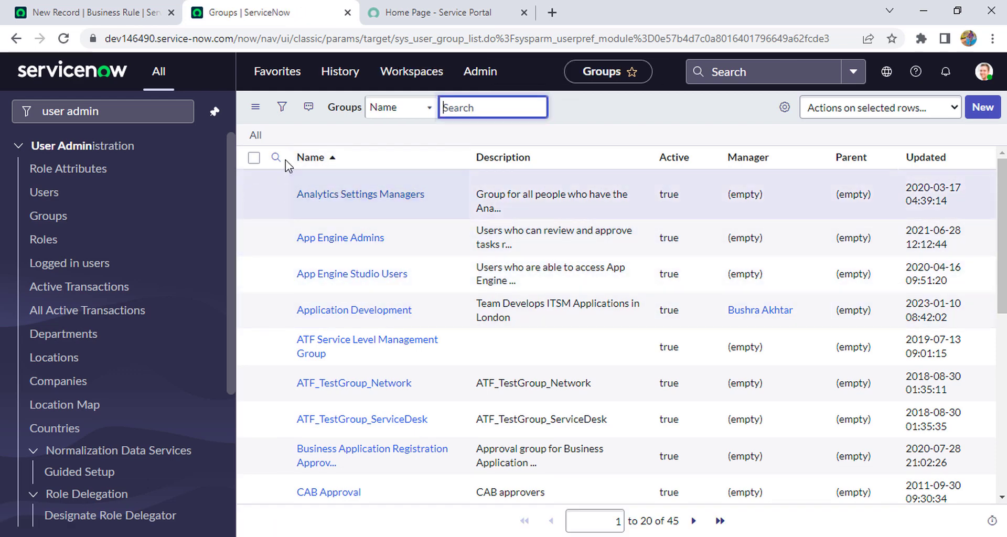
Search the Groups list for group names starting with "Application"
{"action": "left_click", "coordinate": [277, 158]}
{"action": "left_click", "coordinate": [329, 185]}
{"action": "type", "text": "A"}
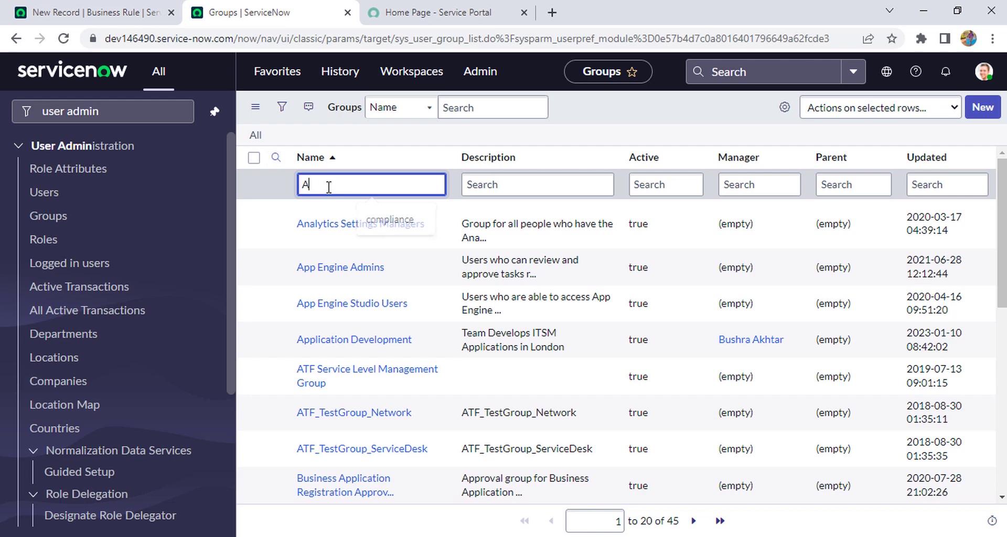
{"action": "type", "text": "pplication"}
{"action": "key", "text": "Return"}
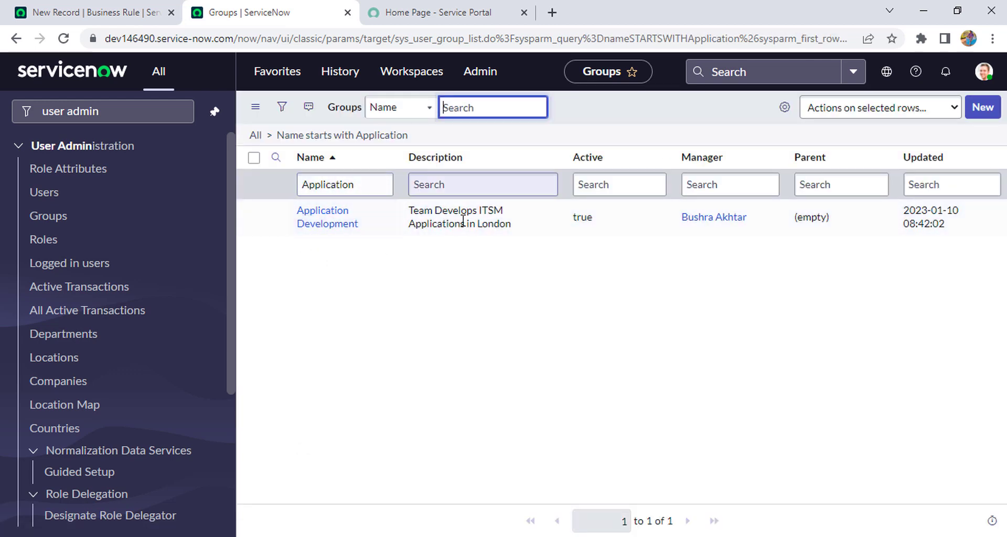
Back in the new business rule, set the second filter condition to Assignment group is Application Development
{"action": "left_click", "coordinate": [101, 6]}
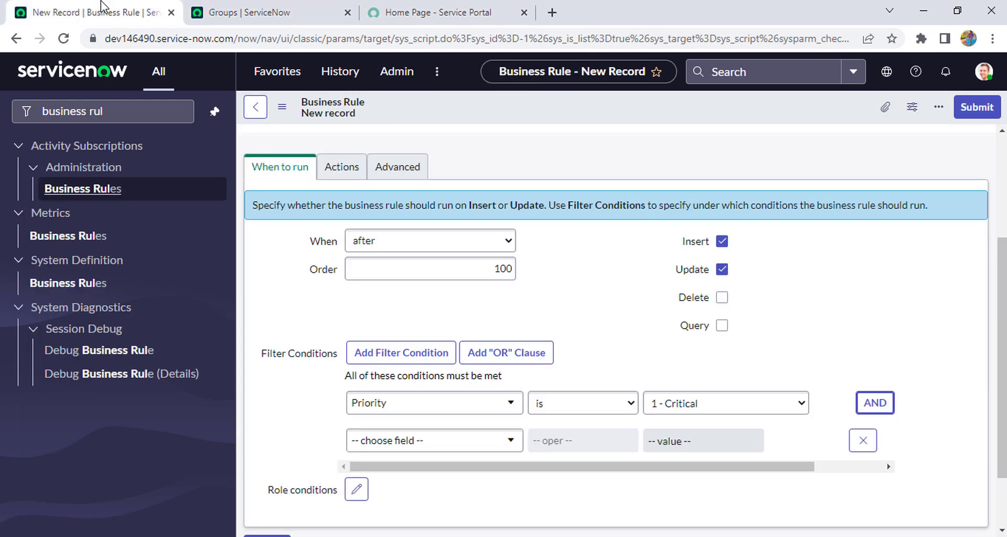
{"action": "left_click", "coordinate": [484, 444]}
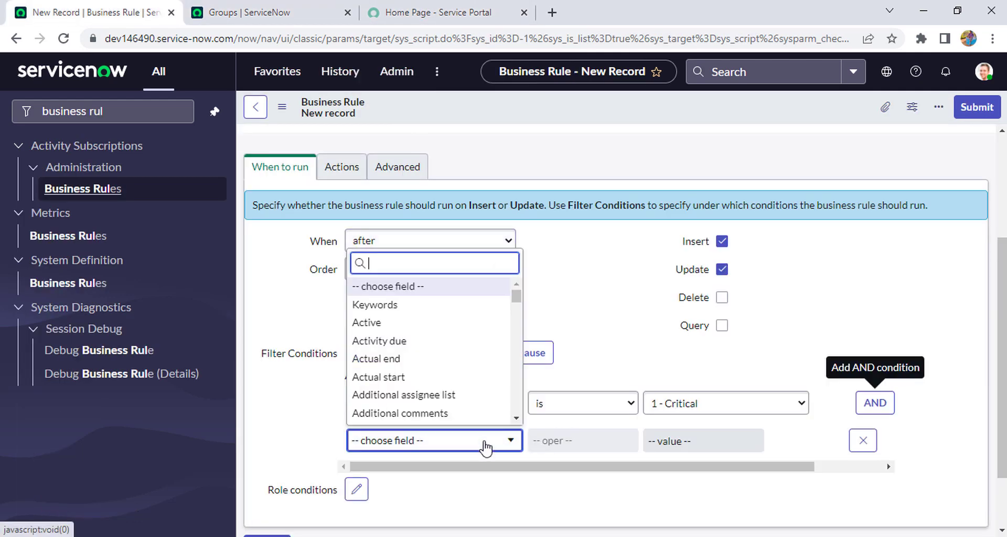
{"action": "type", "text": "ass"}
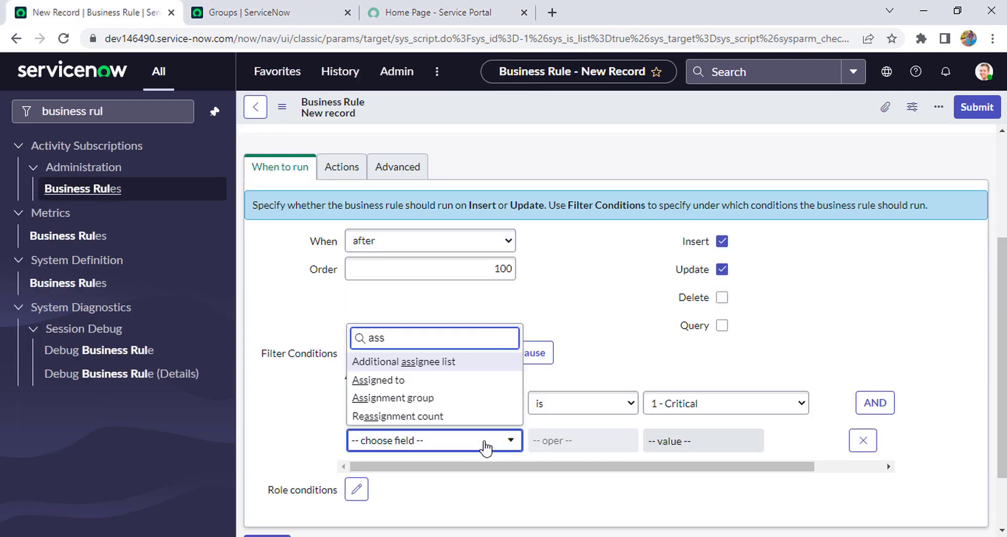
{"action": "key", "text": "Down"}
{"action": "key", "text": "Down"}
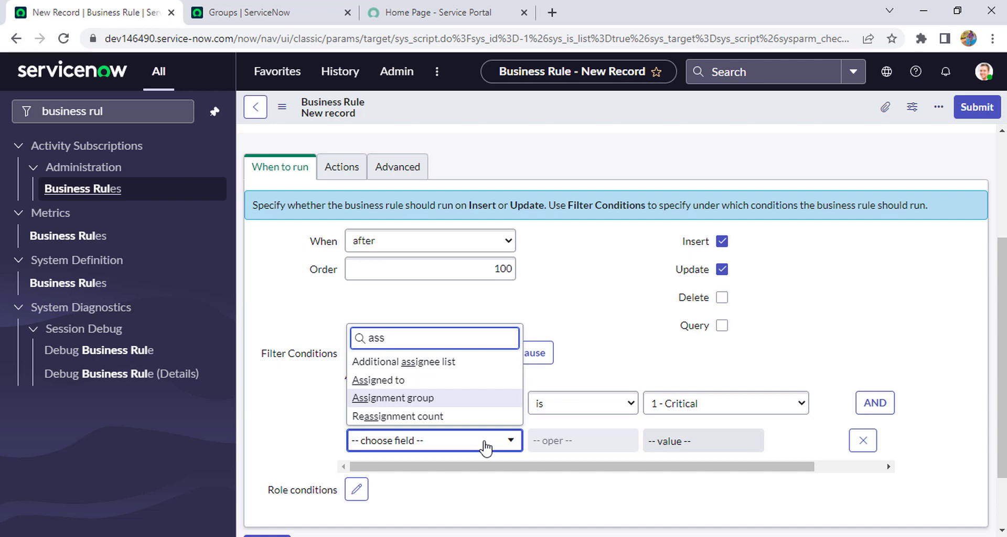
{"action": "left_click", "coordinate": [409, 404]}
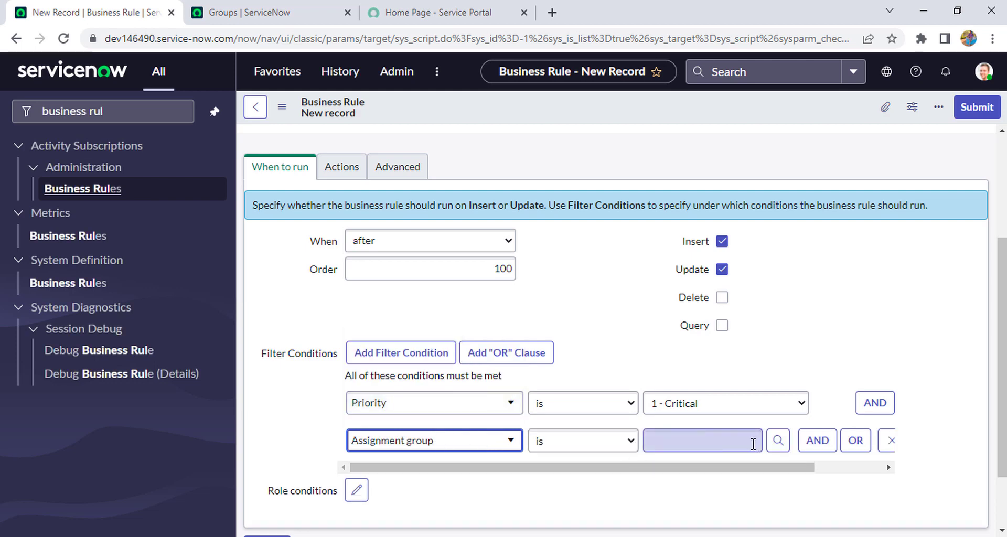
{"action": "left_click", "coordinate": [710, 444]}
{"action": "type", "text": "A"}
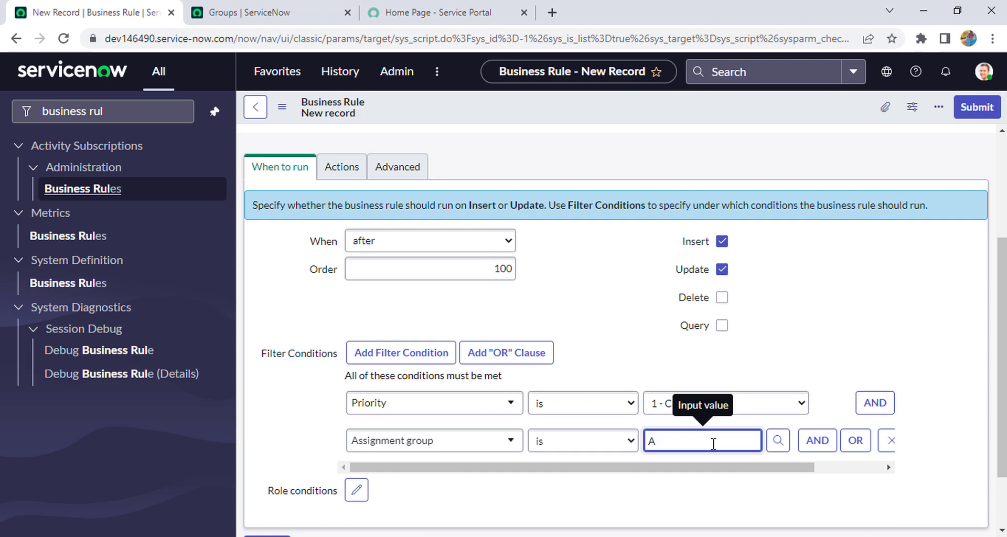
{"action": "type", "text": "ppli"}
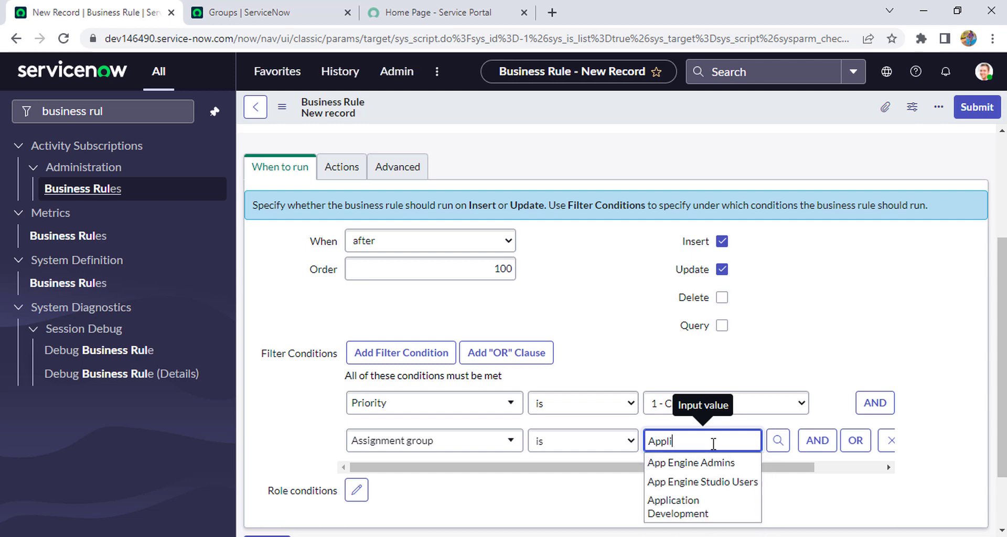
{"action": "left_click", "coordinate": [698, 475]}
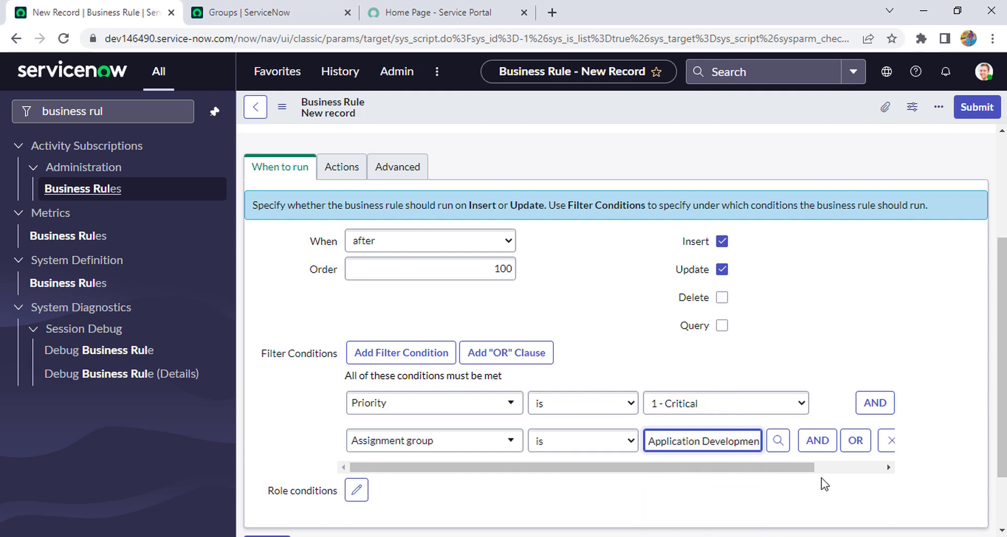
Insert the vargr GlideRecord snippet below the comment in the business rule's advanced script, keeping only its variable declaration line
{"action": "left_click", "coordinate": [399, 168]}
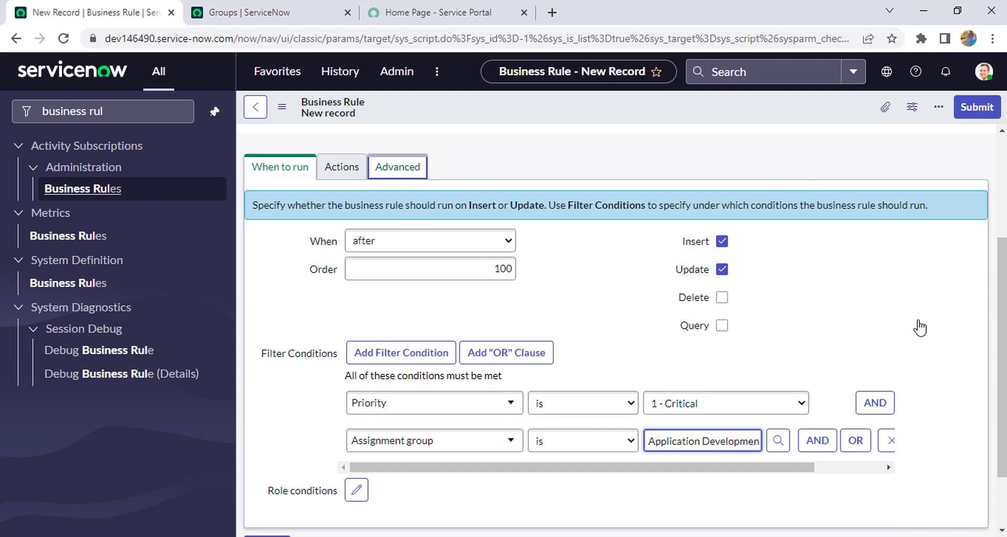
{"action": "key", "text": "Return"}
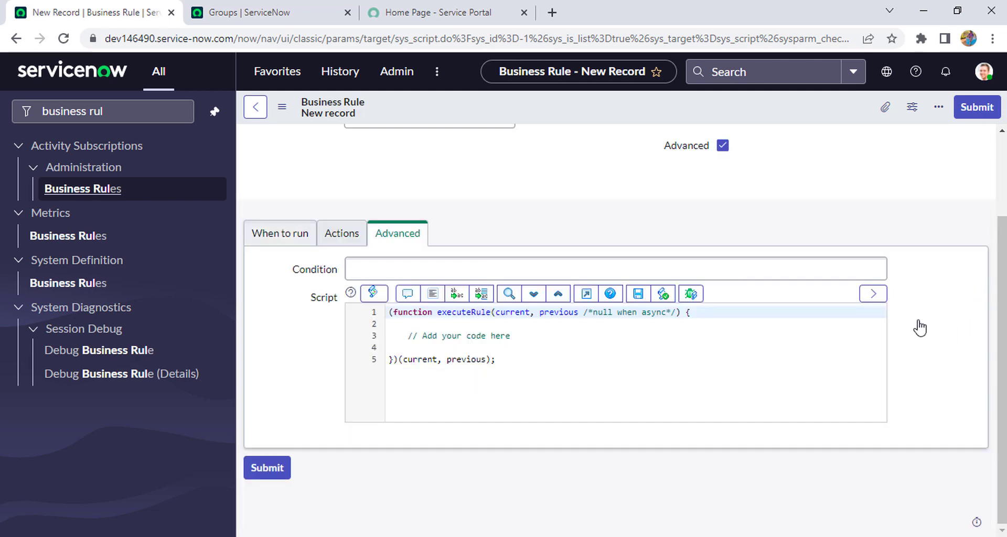
{"action": "left_click", "coordinate": [523, 339]}
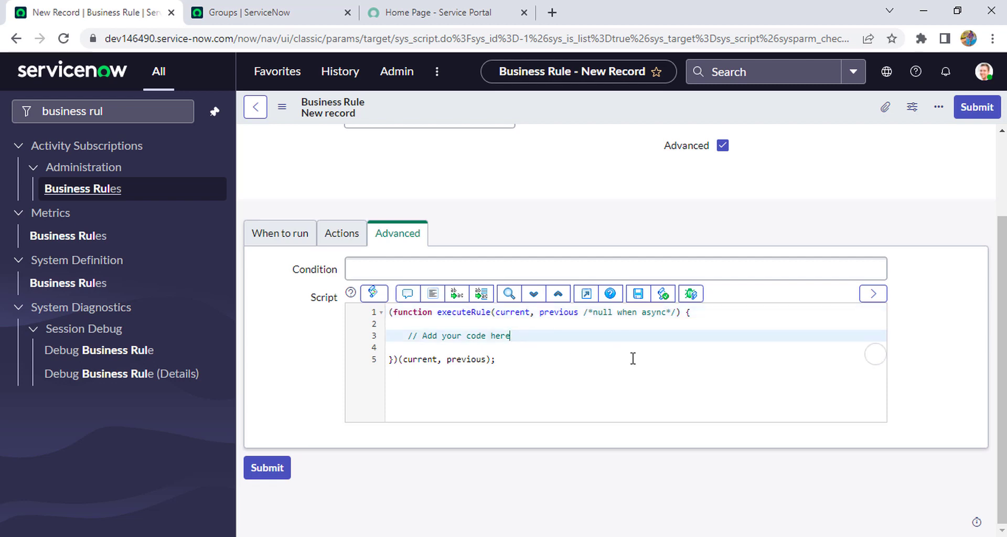
{"action": "key", "text": "Return"}
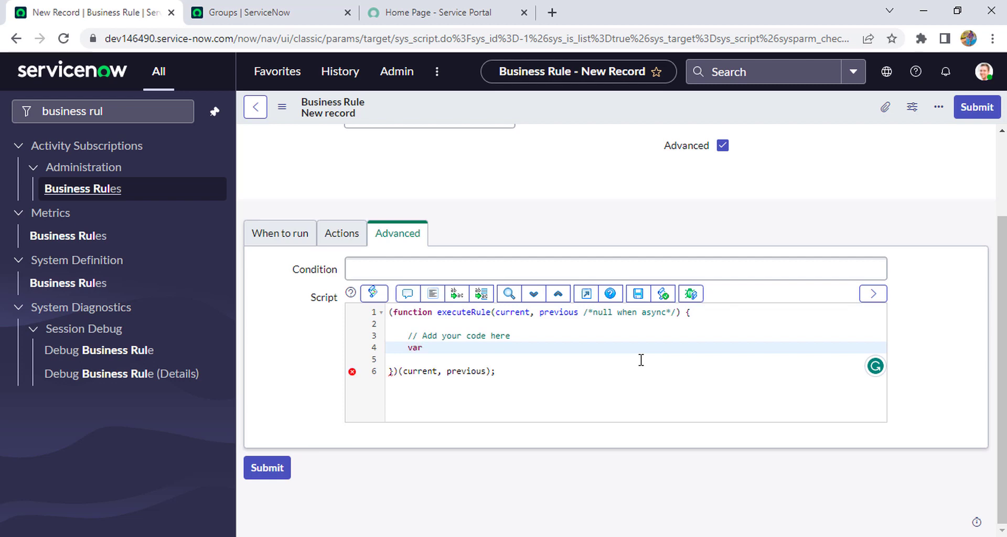
{"action": "type", "text": "vargr"}
{"action": "key", "text": "Tab"}
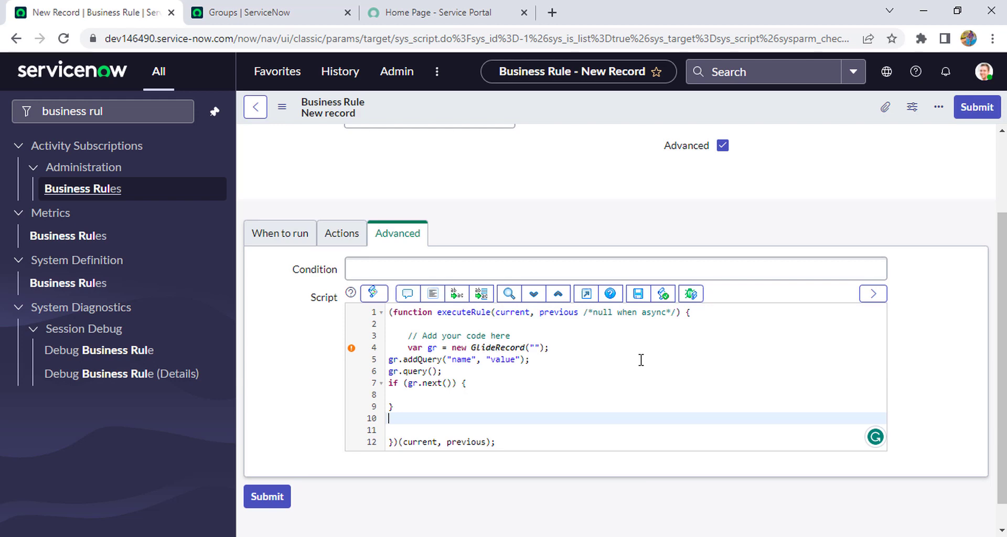
{"action": "left_click_drag", "start_coordinate": [387, 361], "coordinate": [456, 406]}
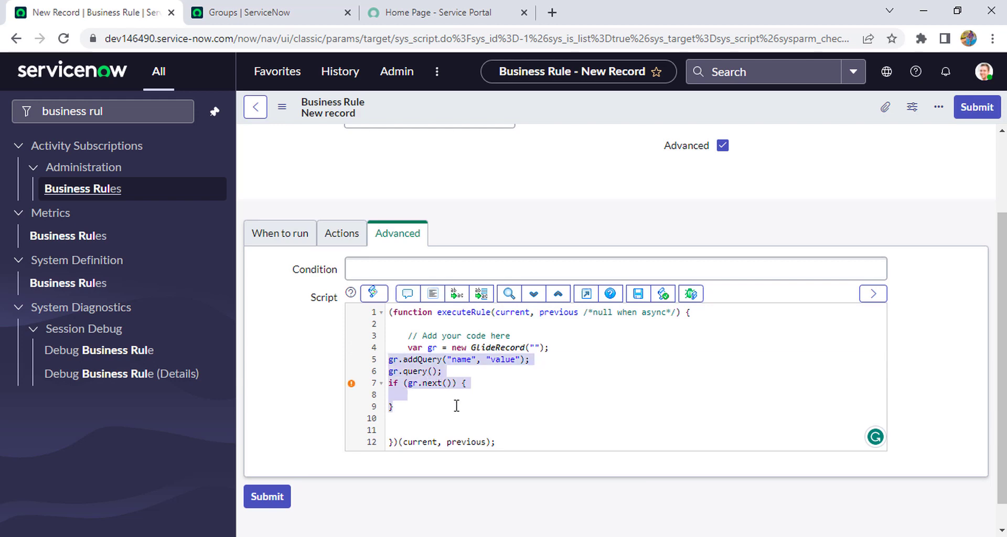
{"action": "key", "text": "Delete"}
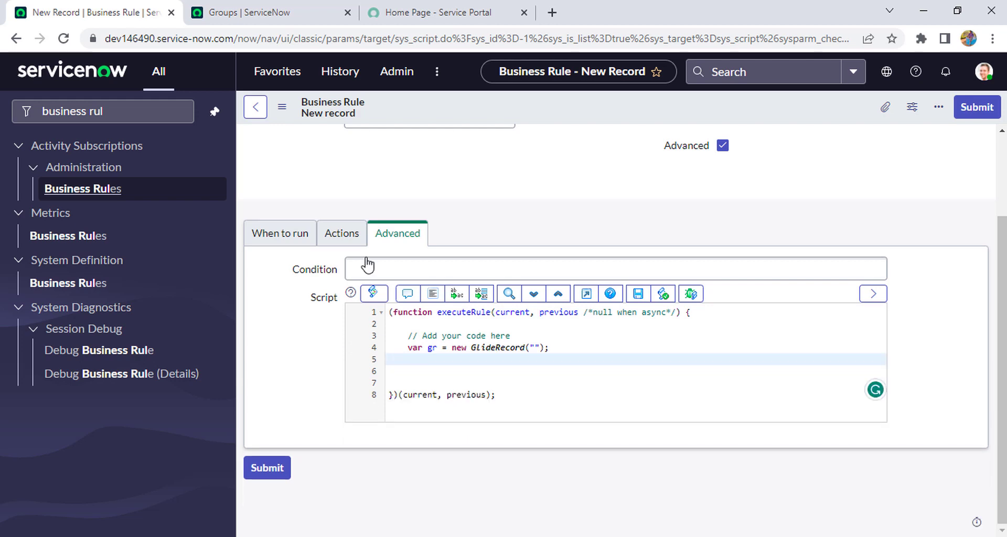
Find the Service Portal Announcements list with the filter "announ" in the Groups browser tab and open it
{"action": "left_click", "coordinate": [280, 15]}
{"action": "left_click", "coordinate": [153, 107]}
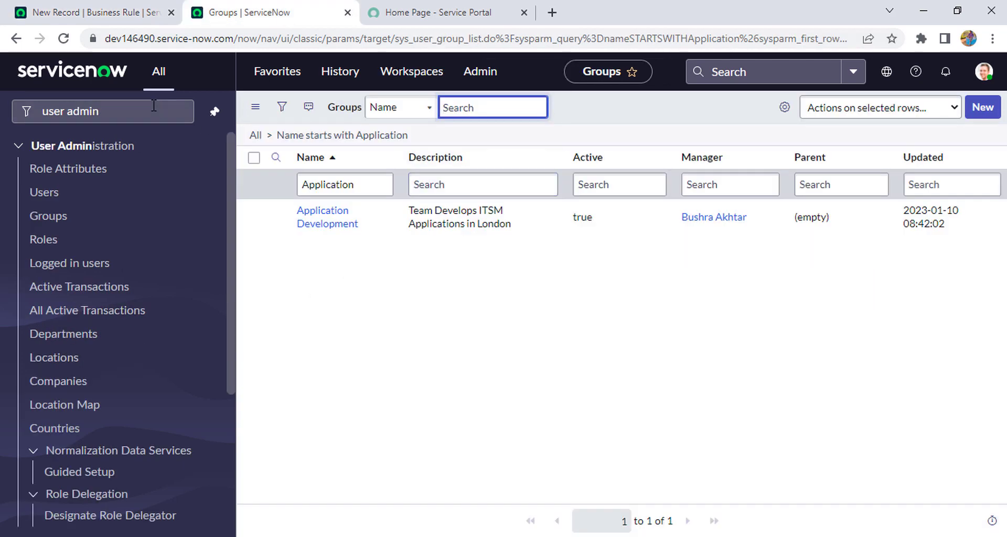
{"action": "double_click", "coordinate": [154, 108]}
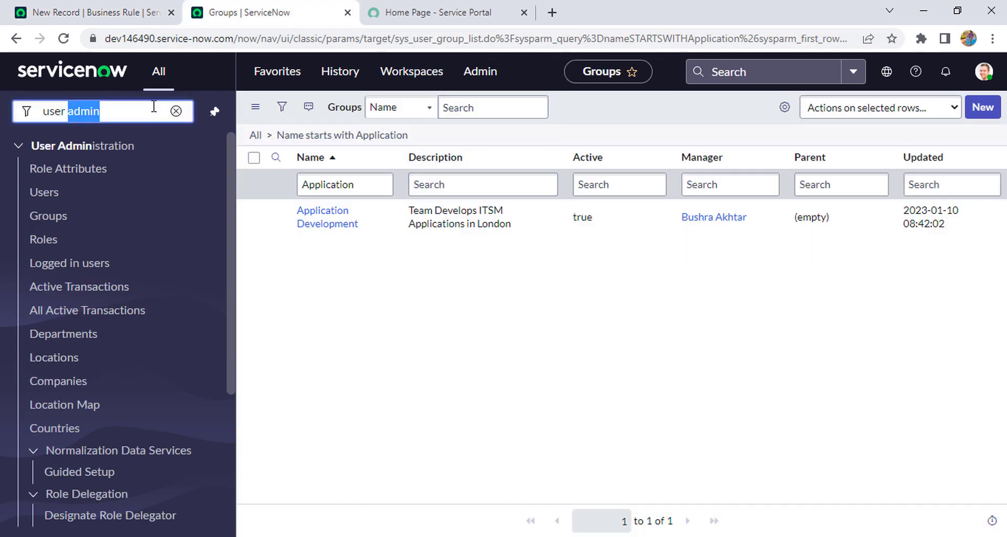
{"action": "key", "text": "BackSpace"}
{"action": "key", "text": "BackSpace"}
{"action": "key", "text": "BackSpace"}
{"action": "key", "text": "BackSpace"}
{"action": "key", "text": "BackSpace"}
{"action": "key", "text": "BackSpace"}
{"action": "type", "text": "announ"}
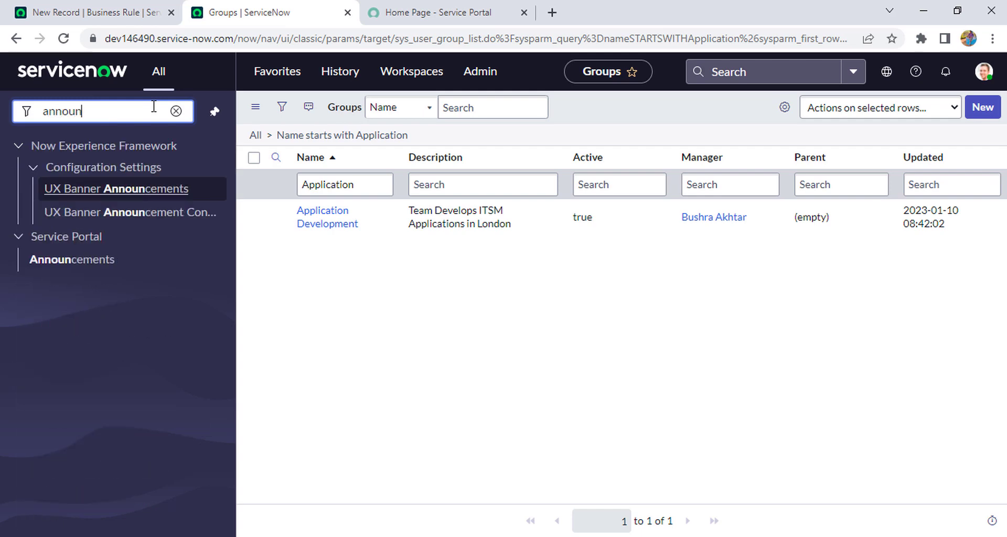
{"action": "left_click", "coordinate": [58, 259]}
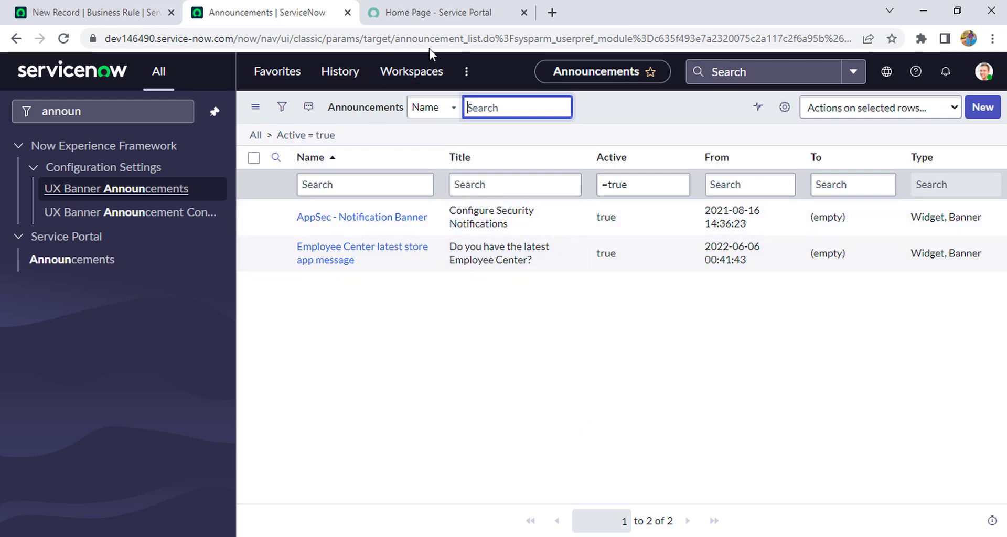
Copy the table name "announcement" from the list's URL into the empty GlideRecord quotes of the business rule script
{"action": "left_click_drag", "start_coordinate": [395, 38], "coordinate": [469, 41]}
{"action": "key", "text": "ctrl+c"}
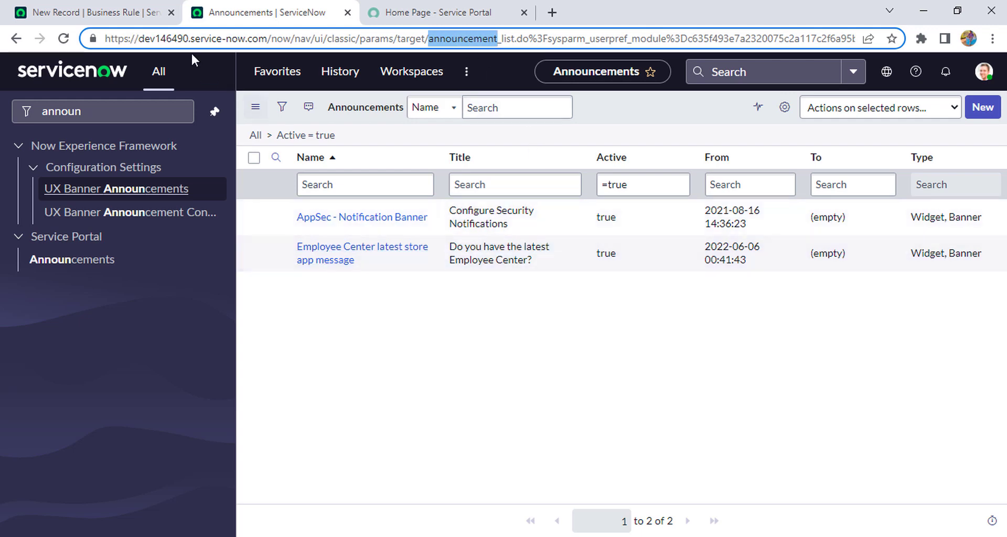
{"action": "left_click", "coordinate": [131, 14]}
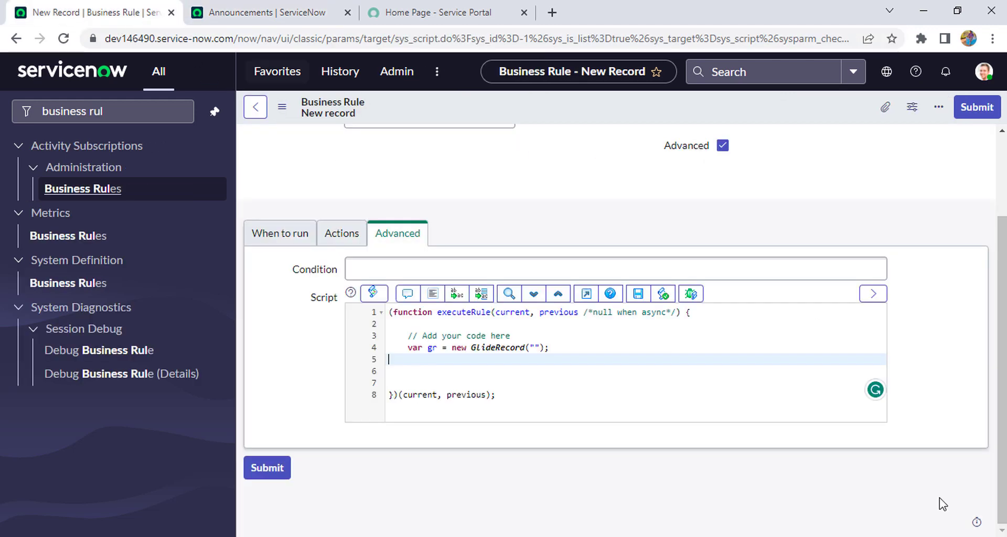
{"action": "left_click", "coordinate": [535, 348]}
{"action": "key", "text": "ctrl+v"}
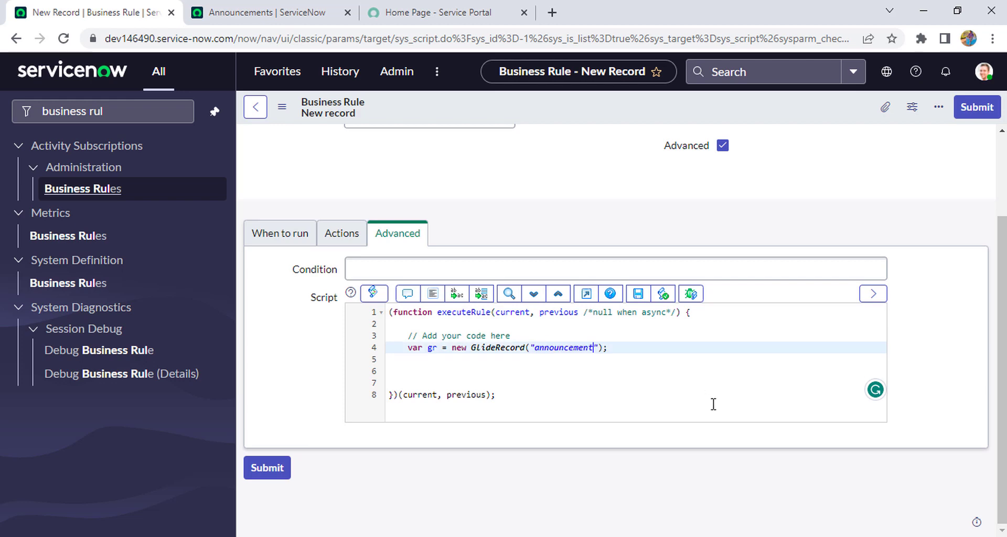
Add the line gr.initialize(); below the GlideRecord declaration in the script
{"action": "left_click", "coordinate": [628, 349]}
{"action": "key", "text": "Return"}
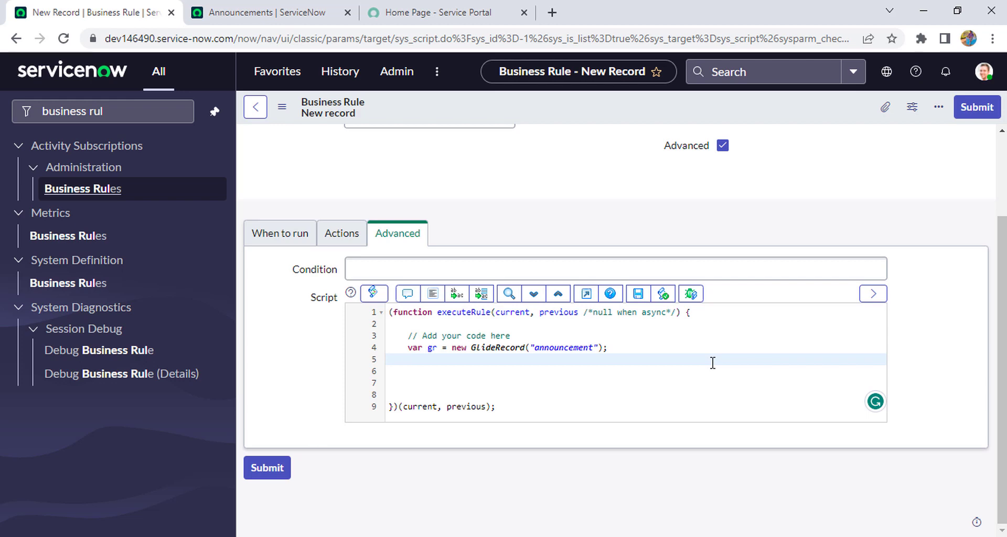
{"action": "type", "text": "gr.in"}
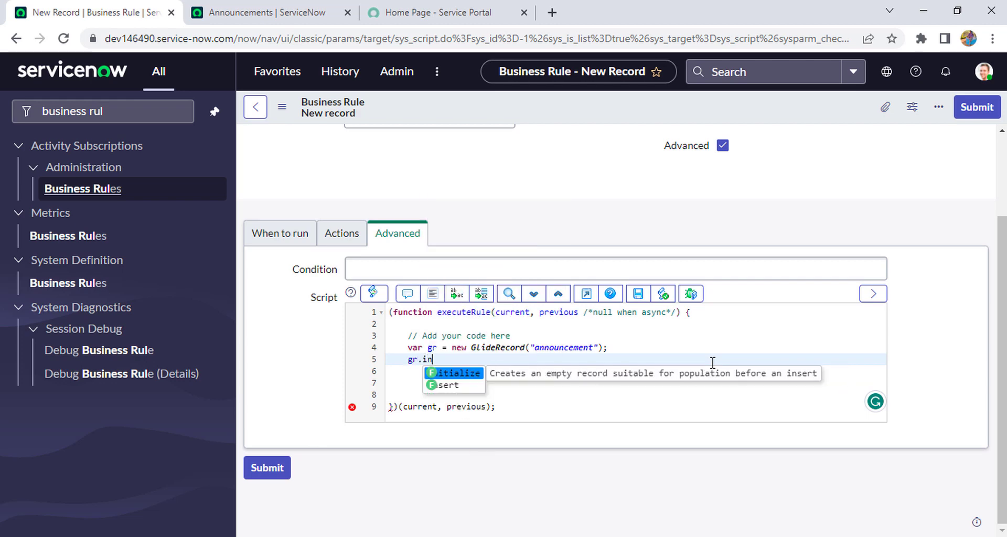
{"action": "type", "text": "itialize();"}
{"action": "key", "text": "Return"}
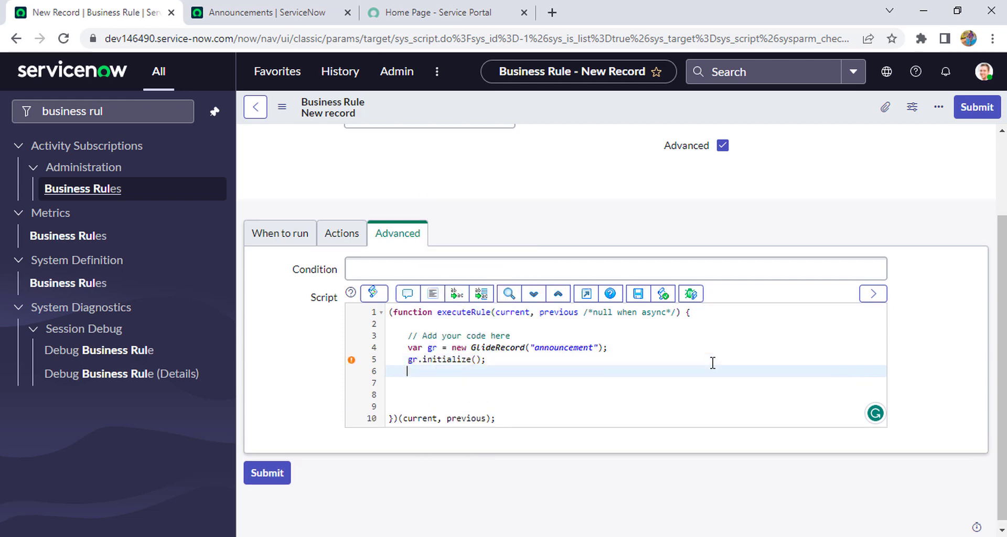